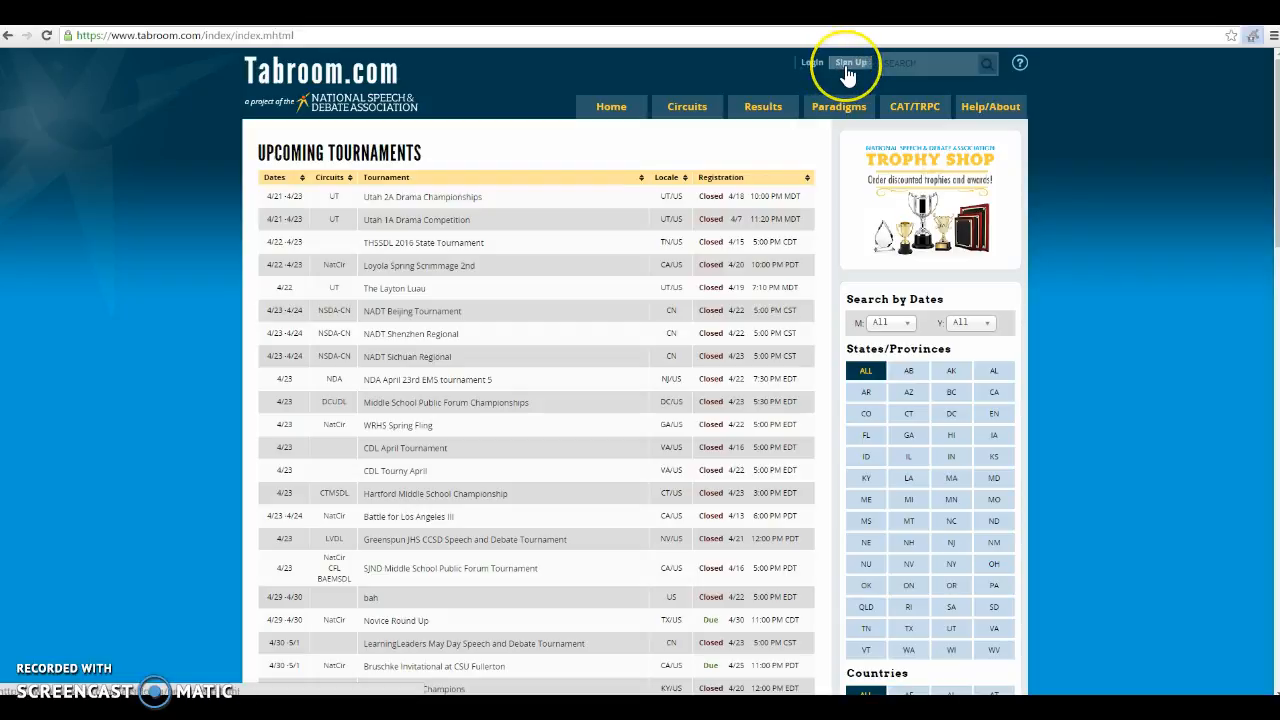
Go from the upcoming tournaments list to the Sign Up form for a new Tabroom login
click(848, 66)
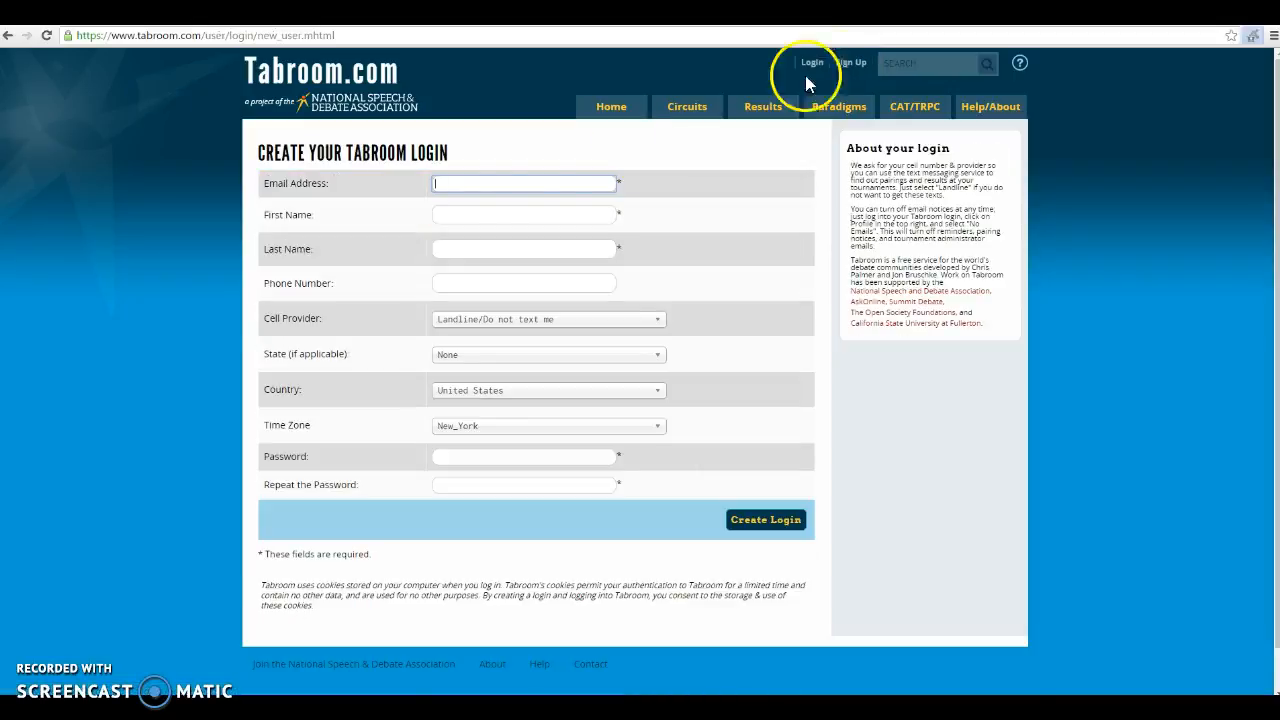
Enter the account e-mail address and the user's first and last name, leaving phone blank
click(480, 185)
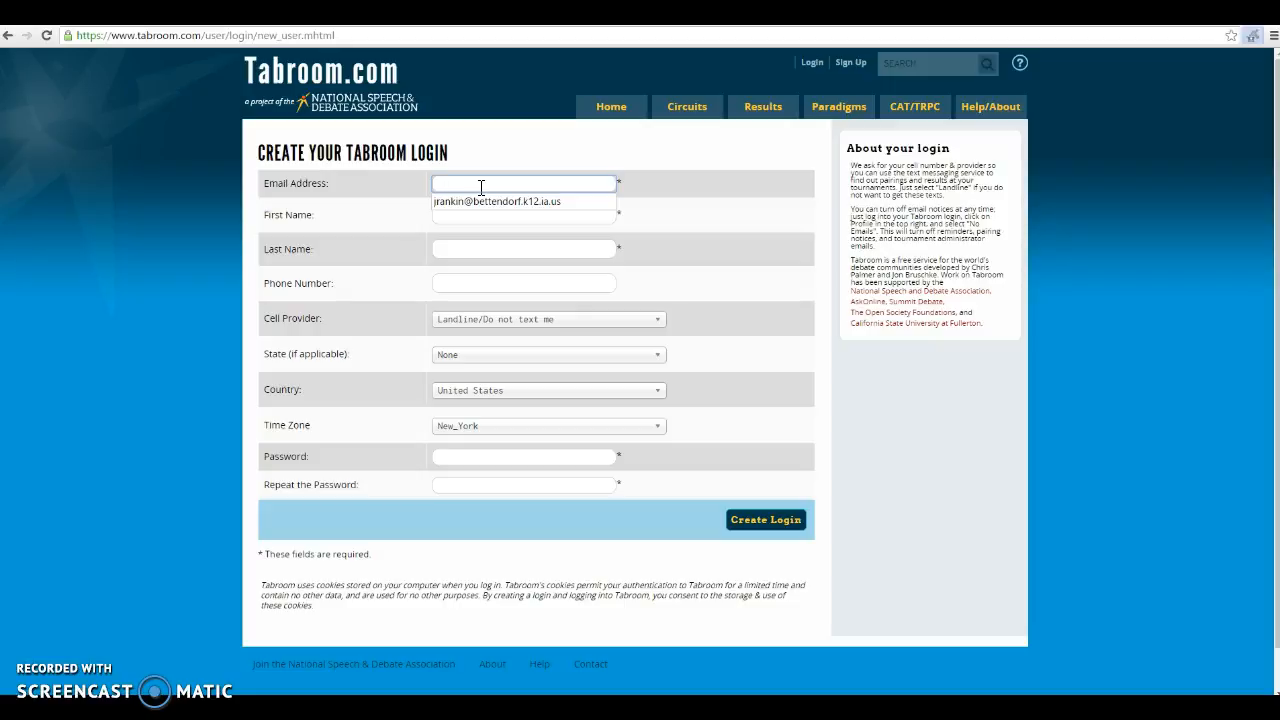
text(im)
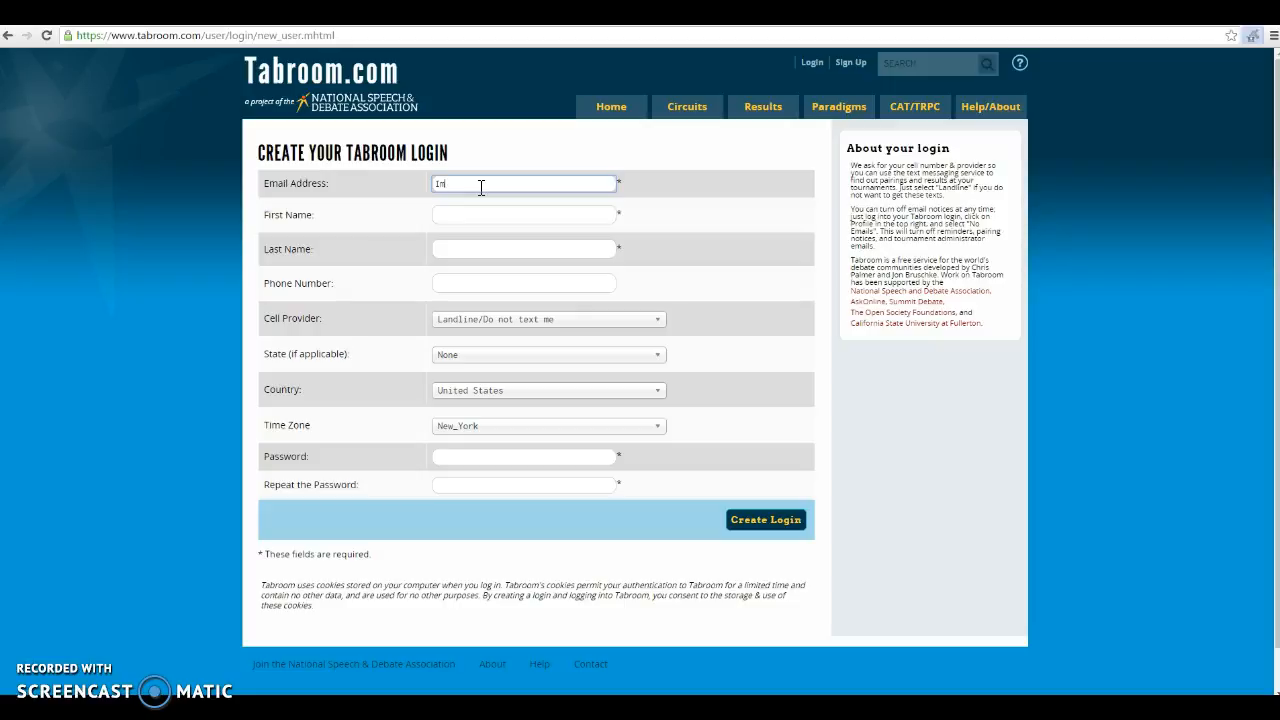
key(Tab)
key(Tab)
key(Tab)
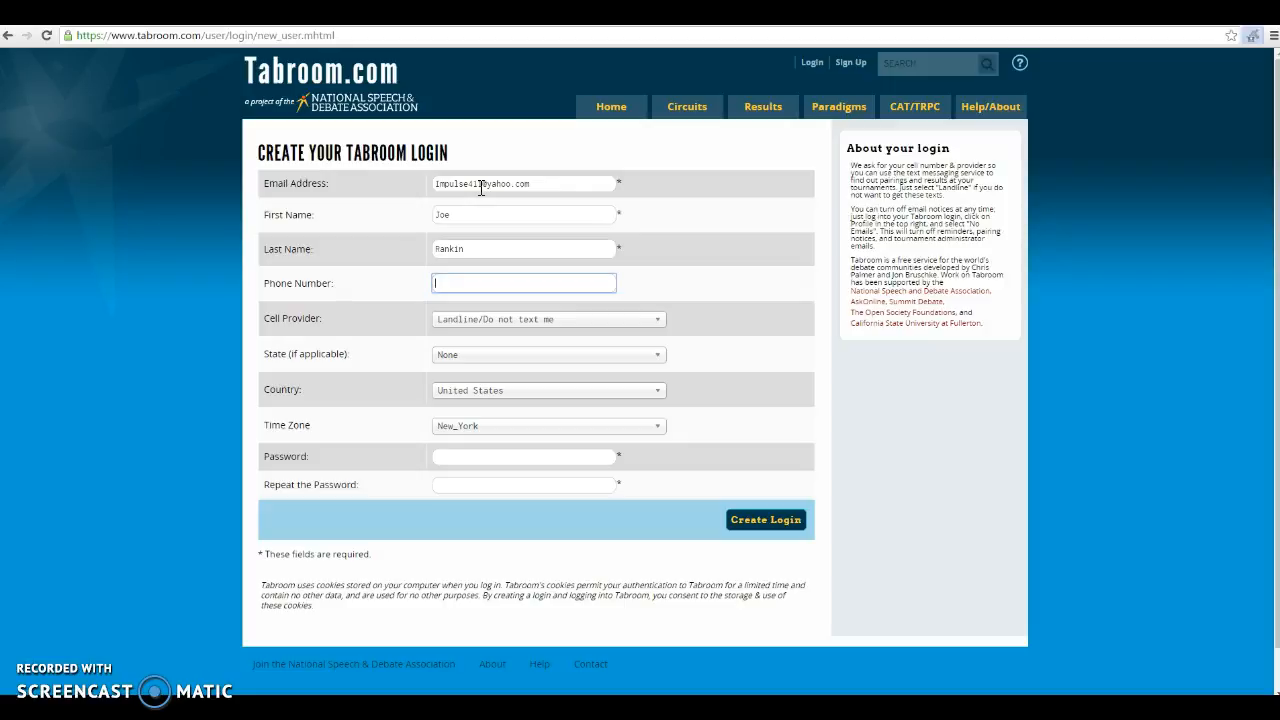
key(Tab)
key(Tab)
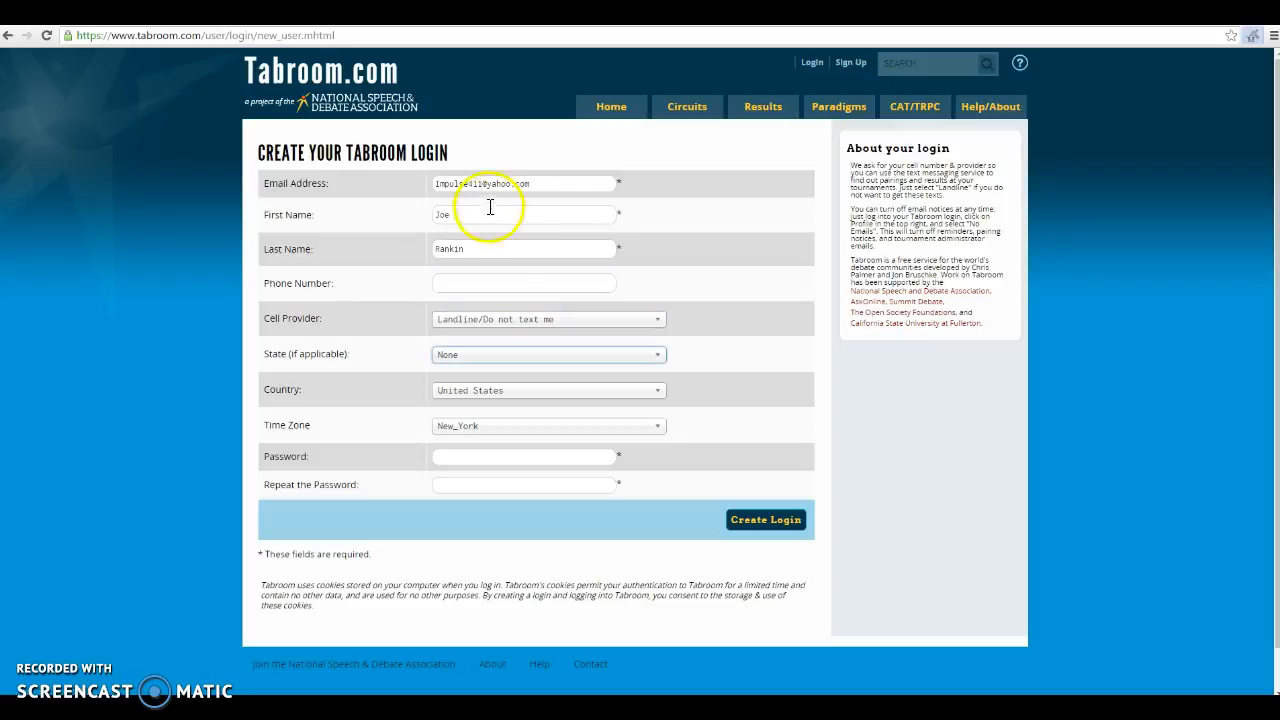
Set the state to Iowa and the time zone to Chicago
click(512, 356)
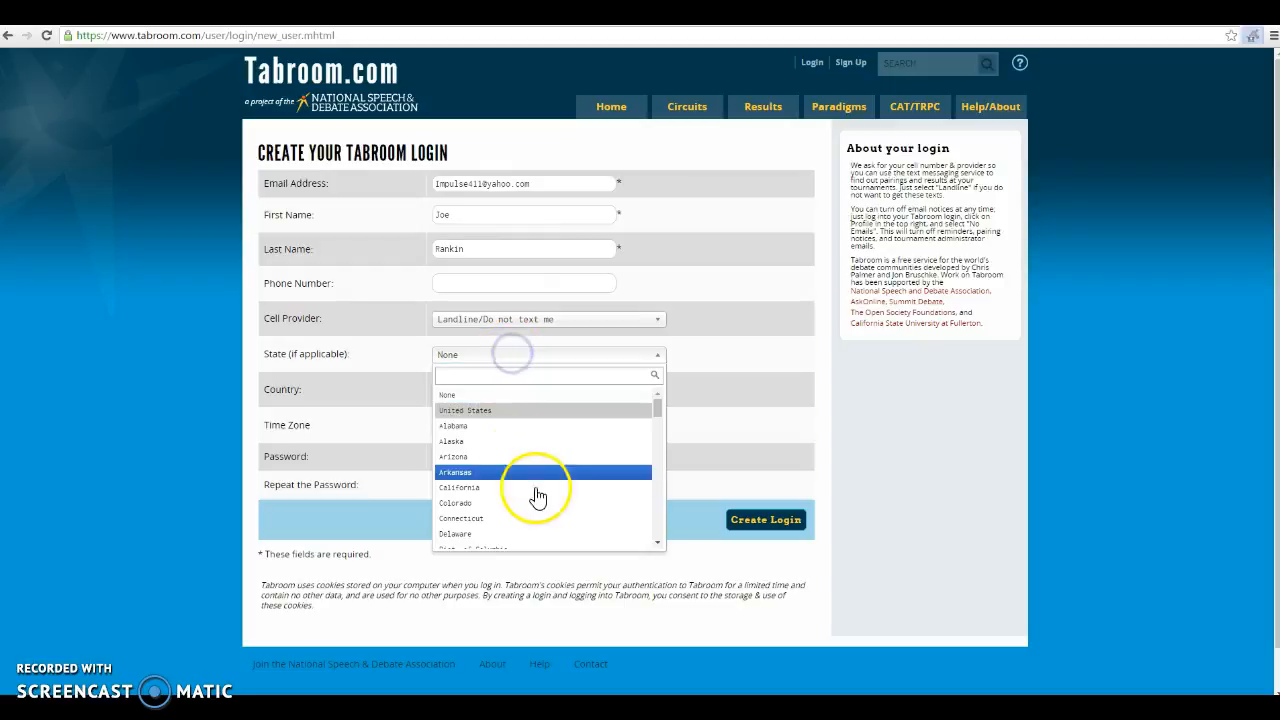
click(658, 520)
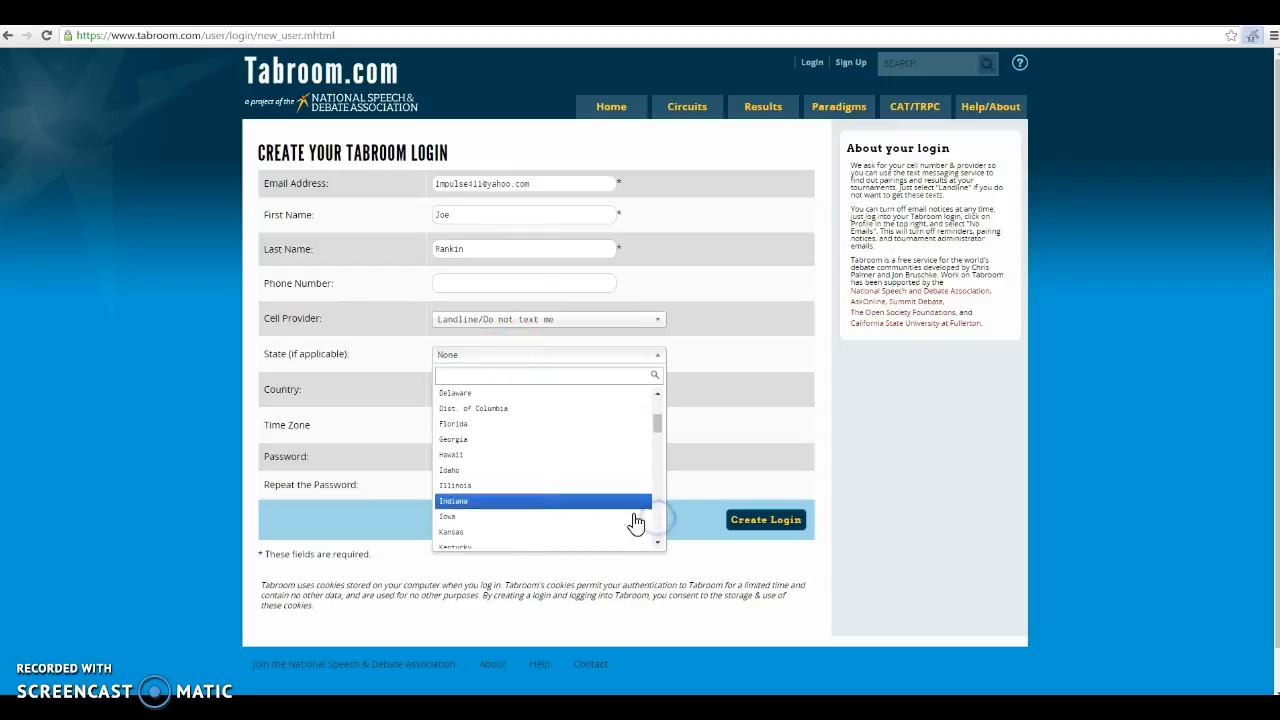
click(530, 517)
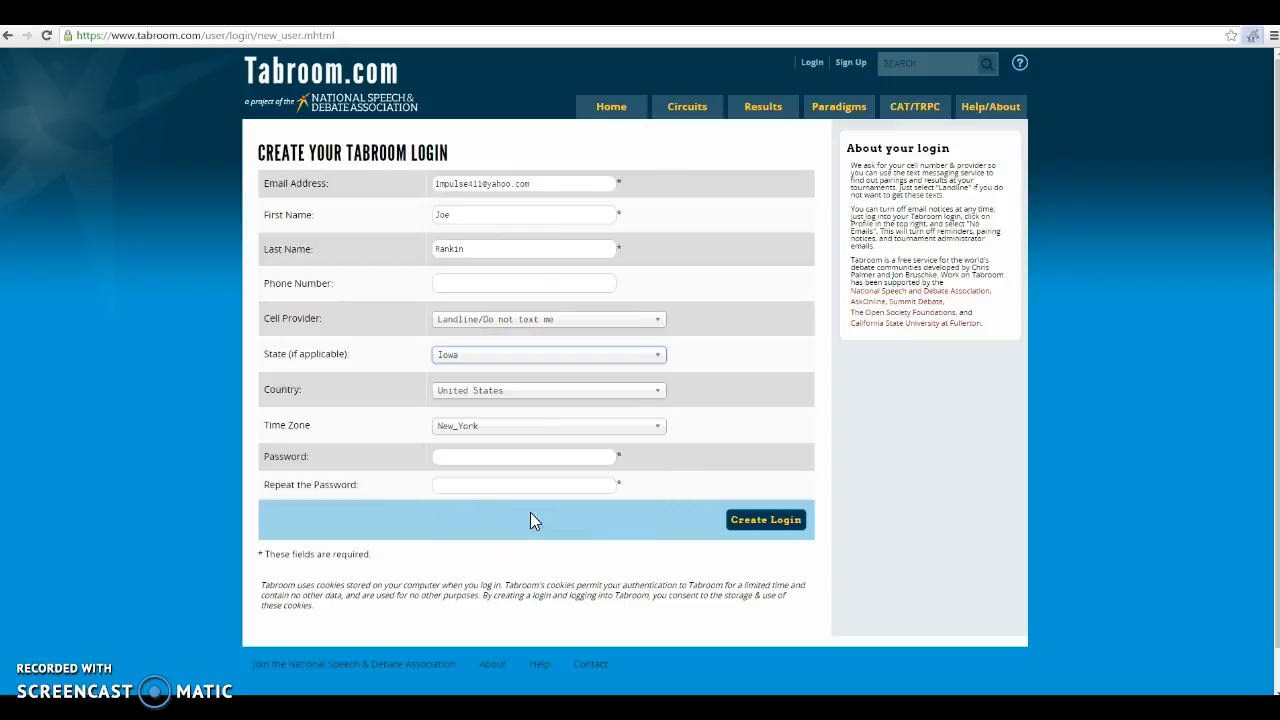
click(514, 427)
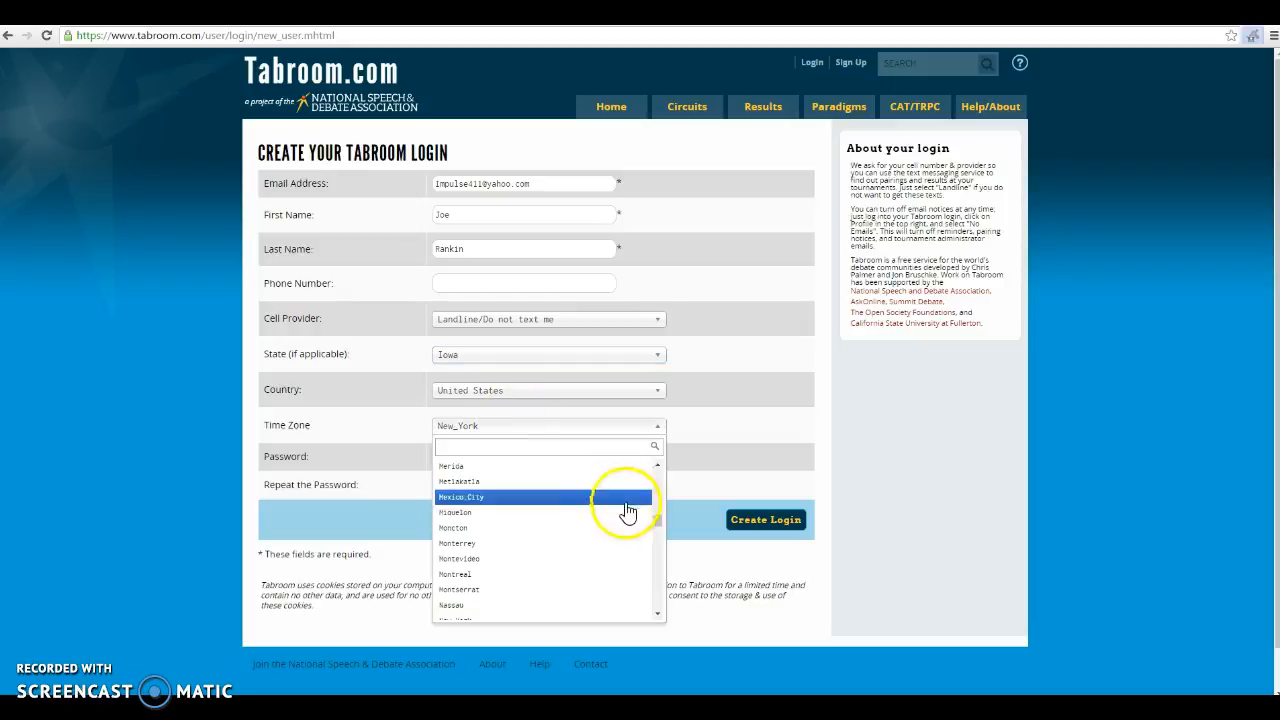
click(659, 488)
click(659, 488)
click(659, 488)
click(659, 488)
click(659, 488)
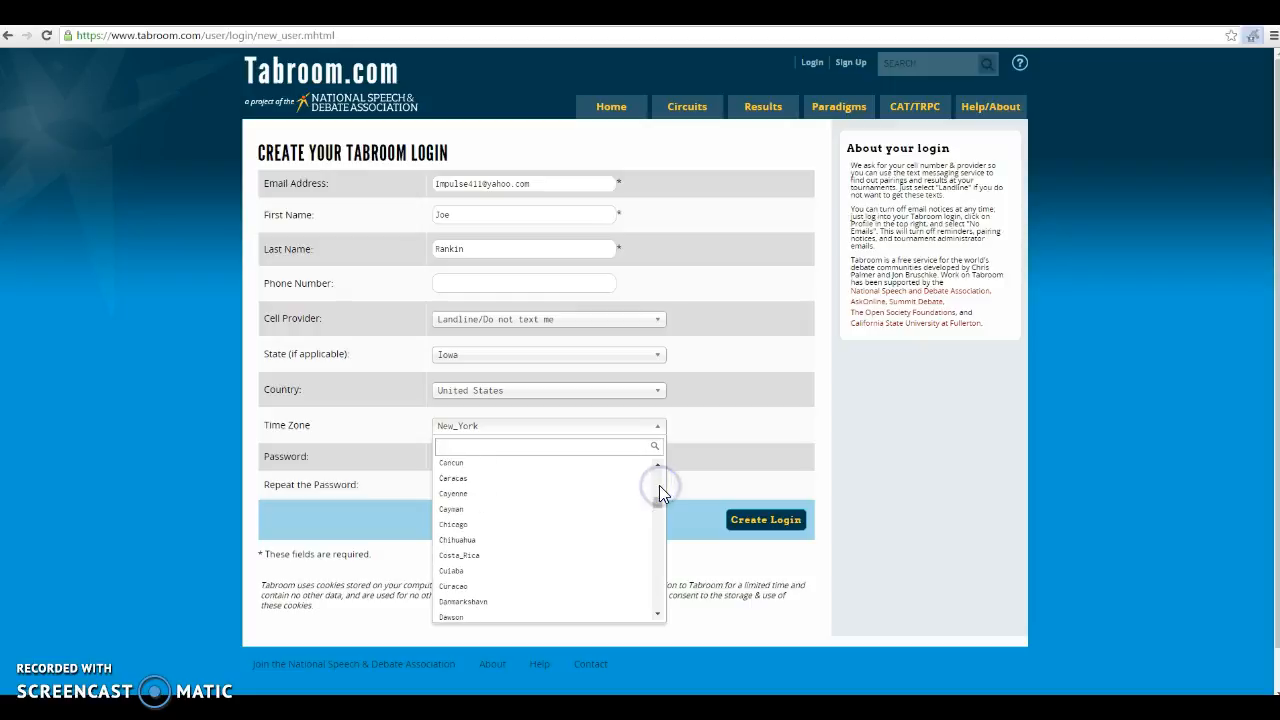
click(608, 524)
Enter the account password twice and submit the form with Create Login
click(499, 455)
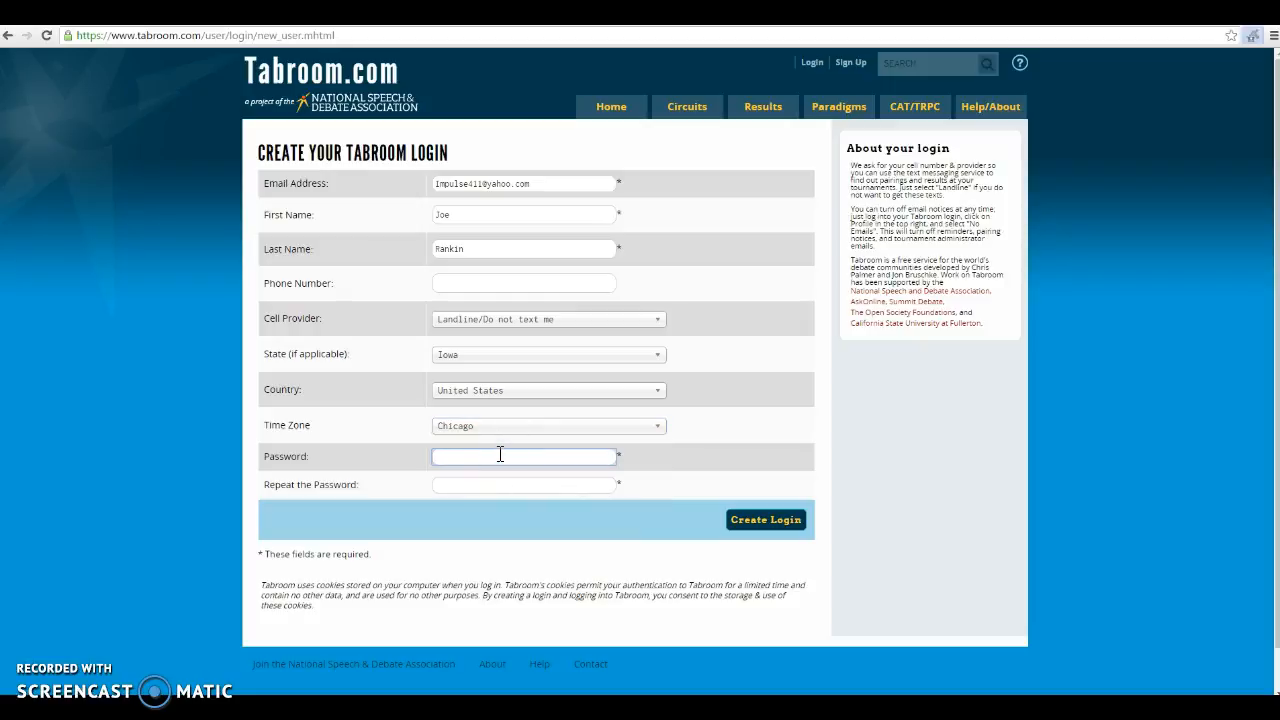
text(********)
key(Tab)
text(********)
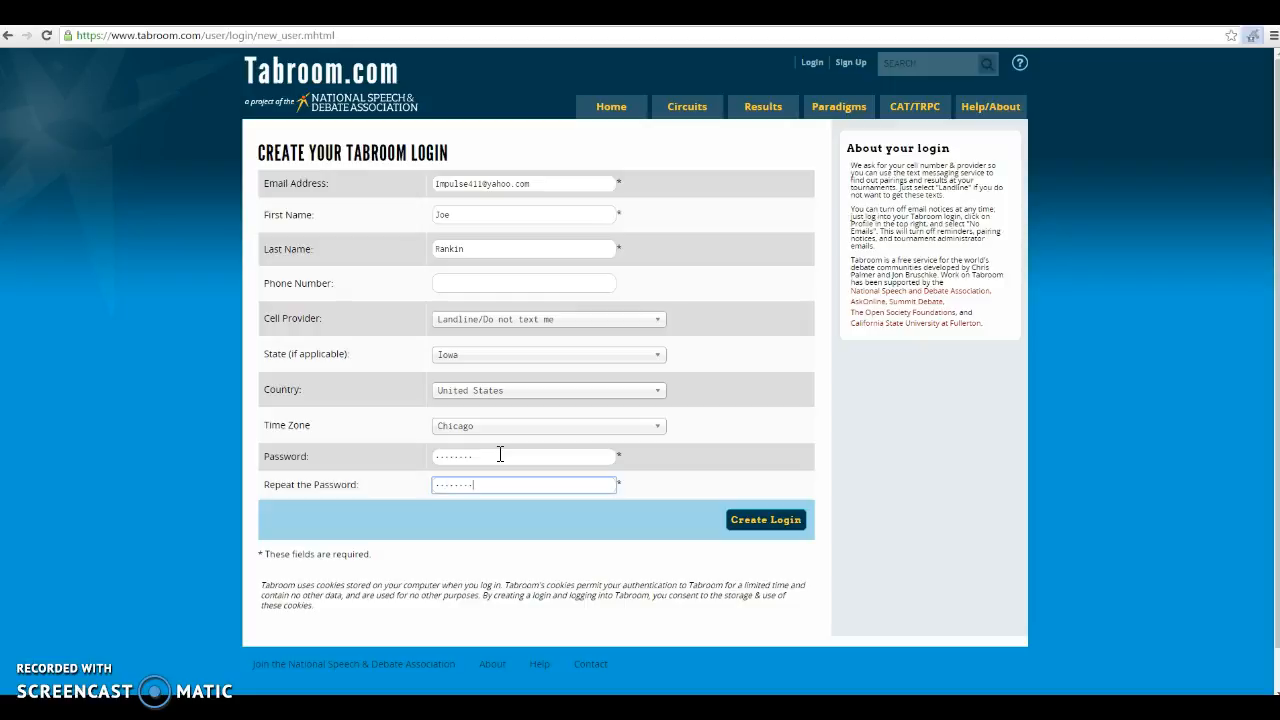
click(771, 519)
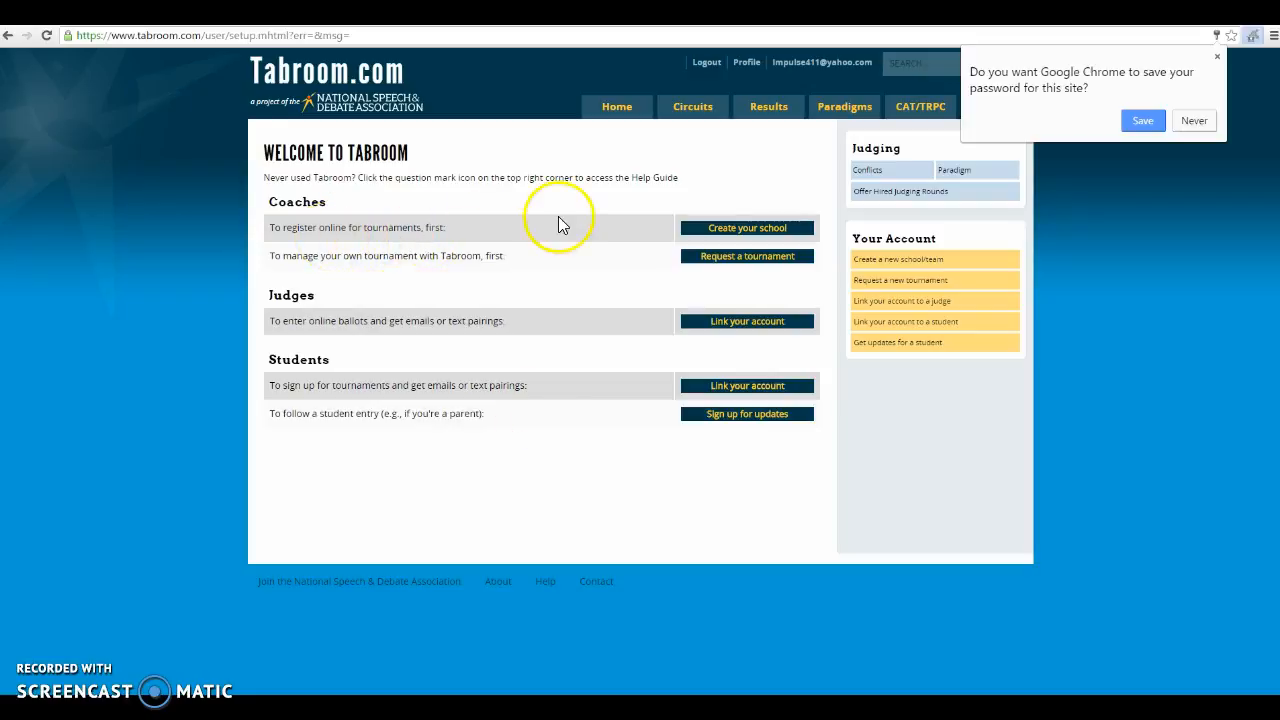
Start a new school named 'Bettendorf Test School' with level Middle/Junior High
click(750, 229)
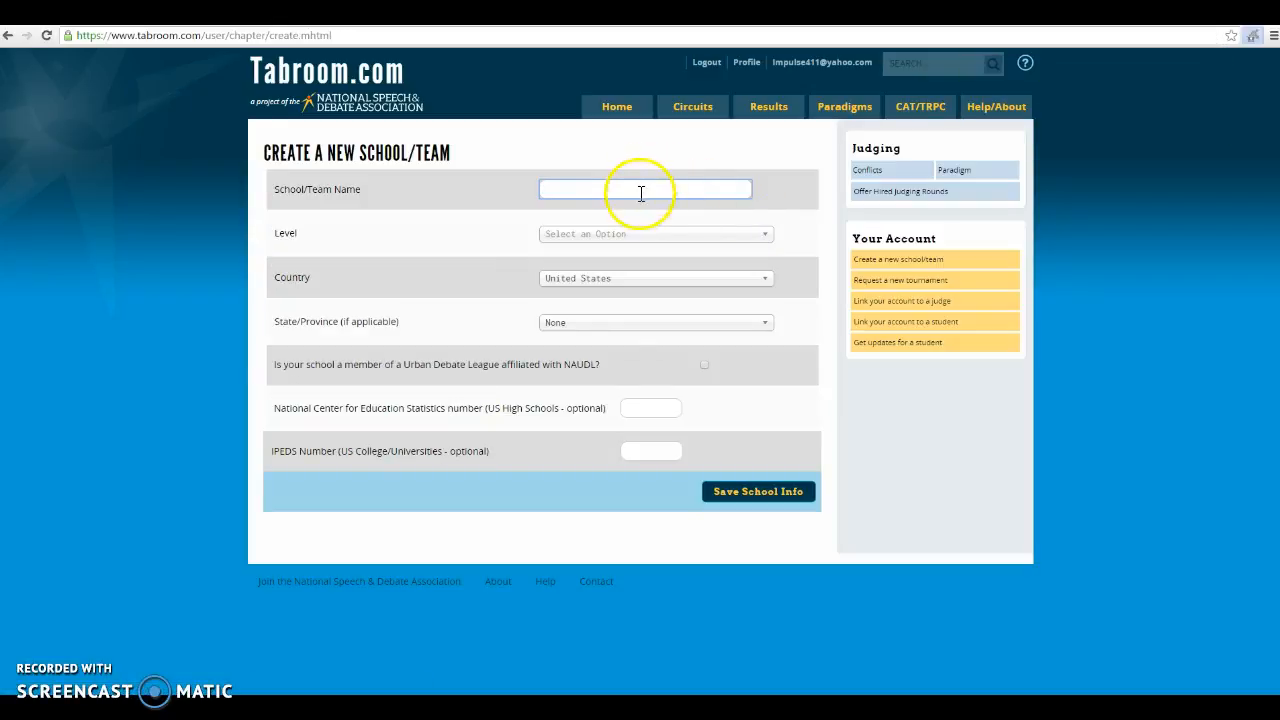
text(Bettendorf Test School)
click(665, 239)
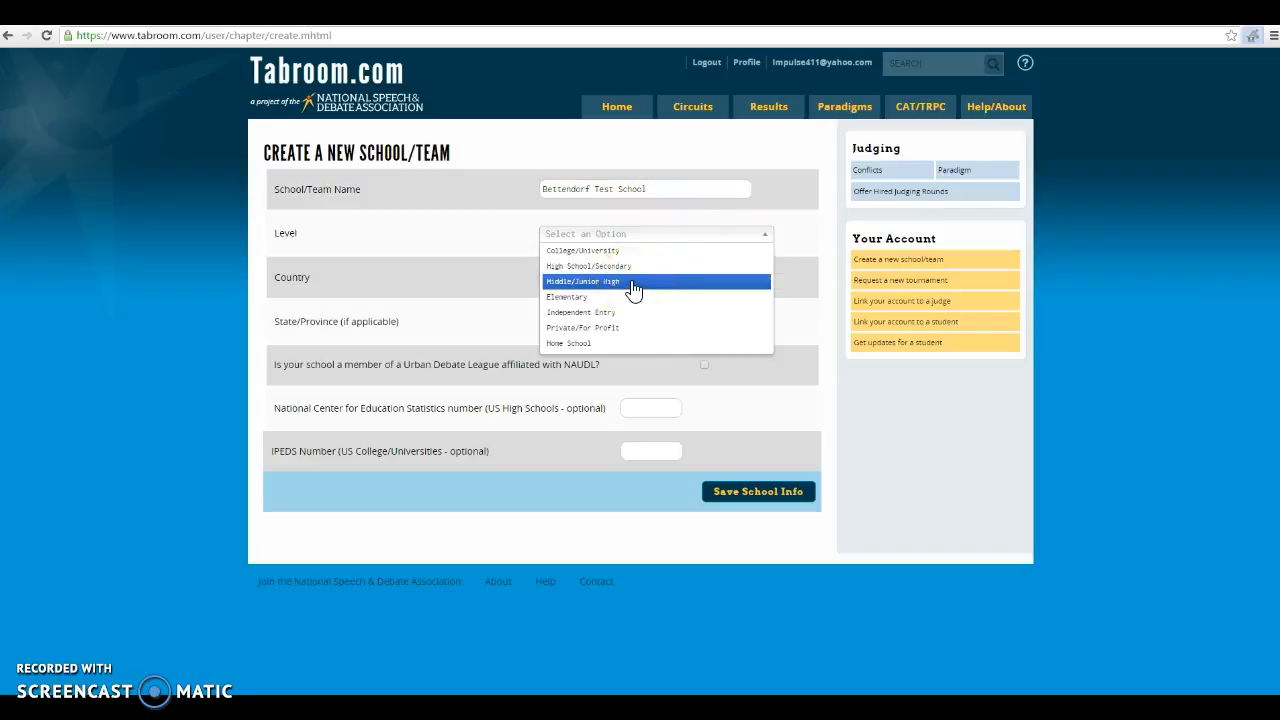
click(630, 268)
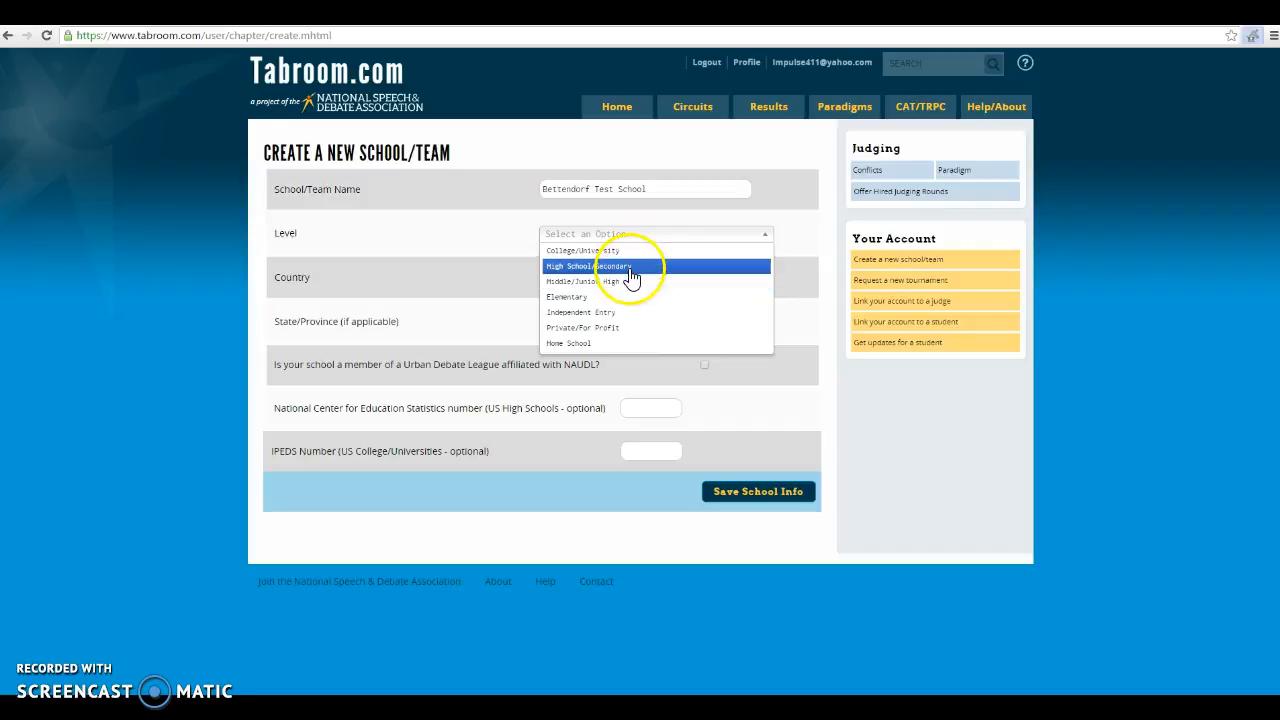
click(623, 281)
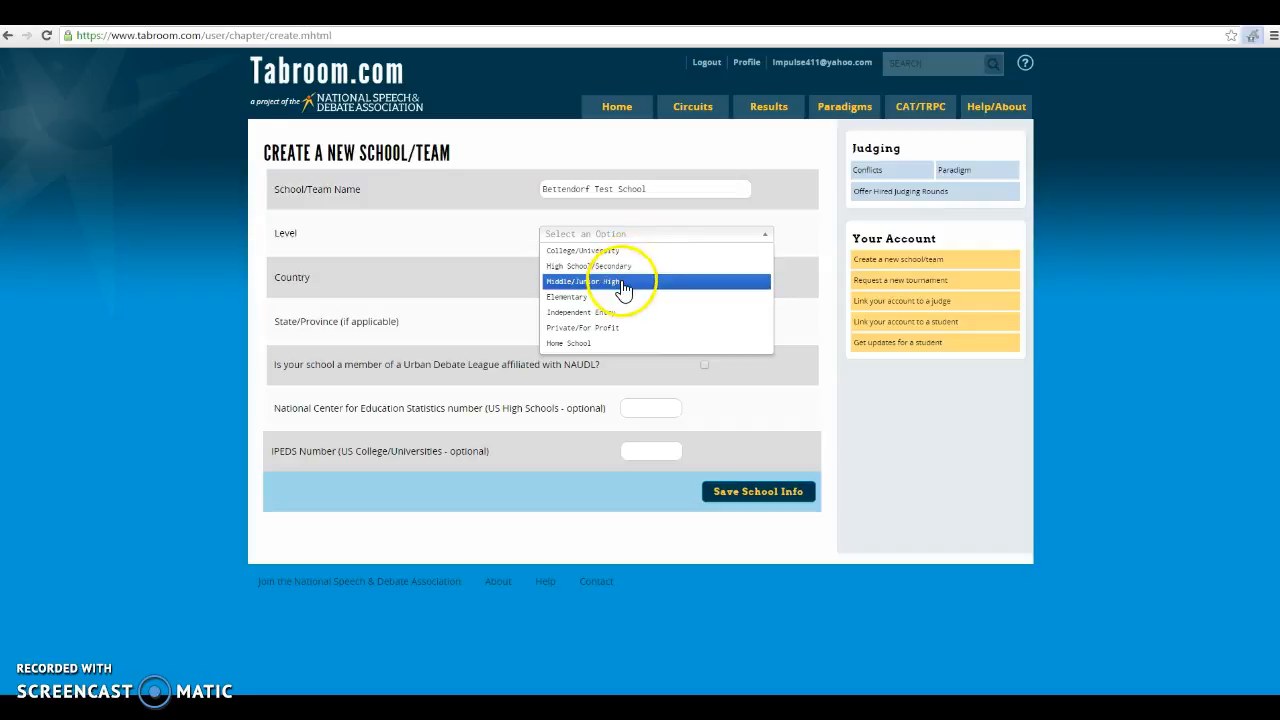
click(585, 290)
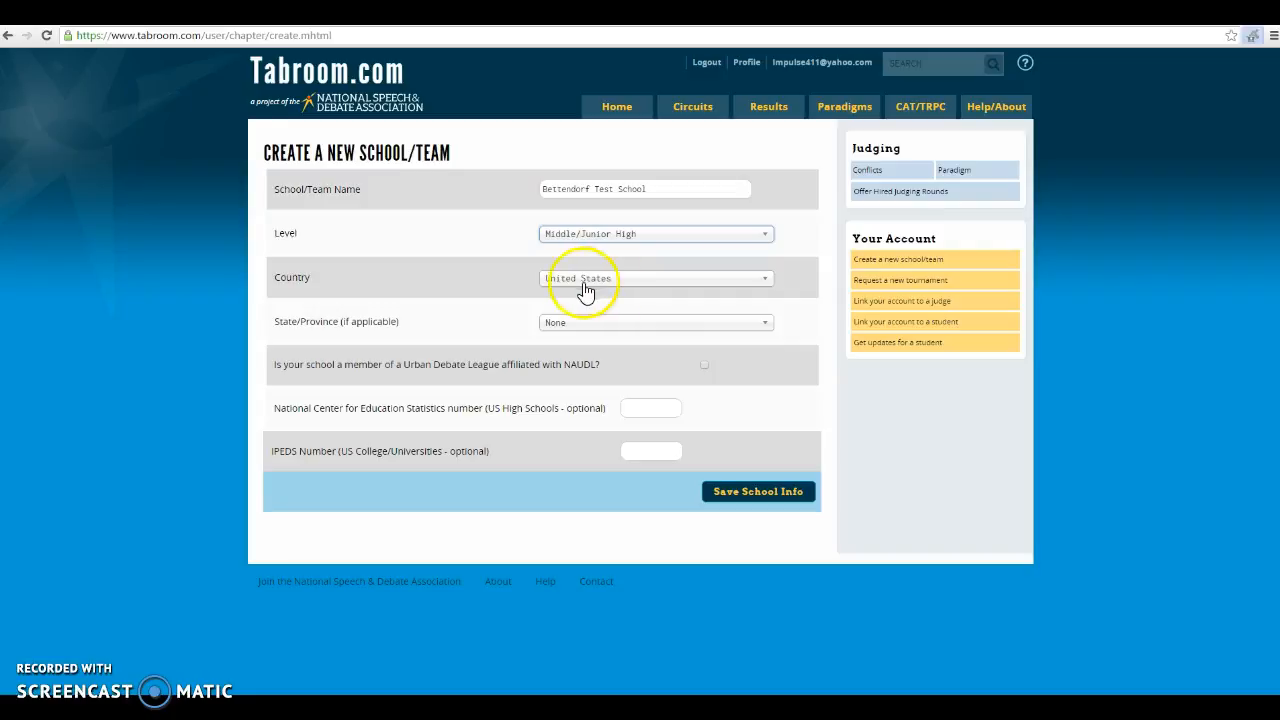
Set the school's state to Iowa and save the school info
click(648, 324)
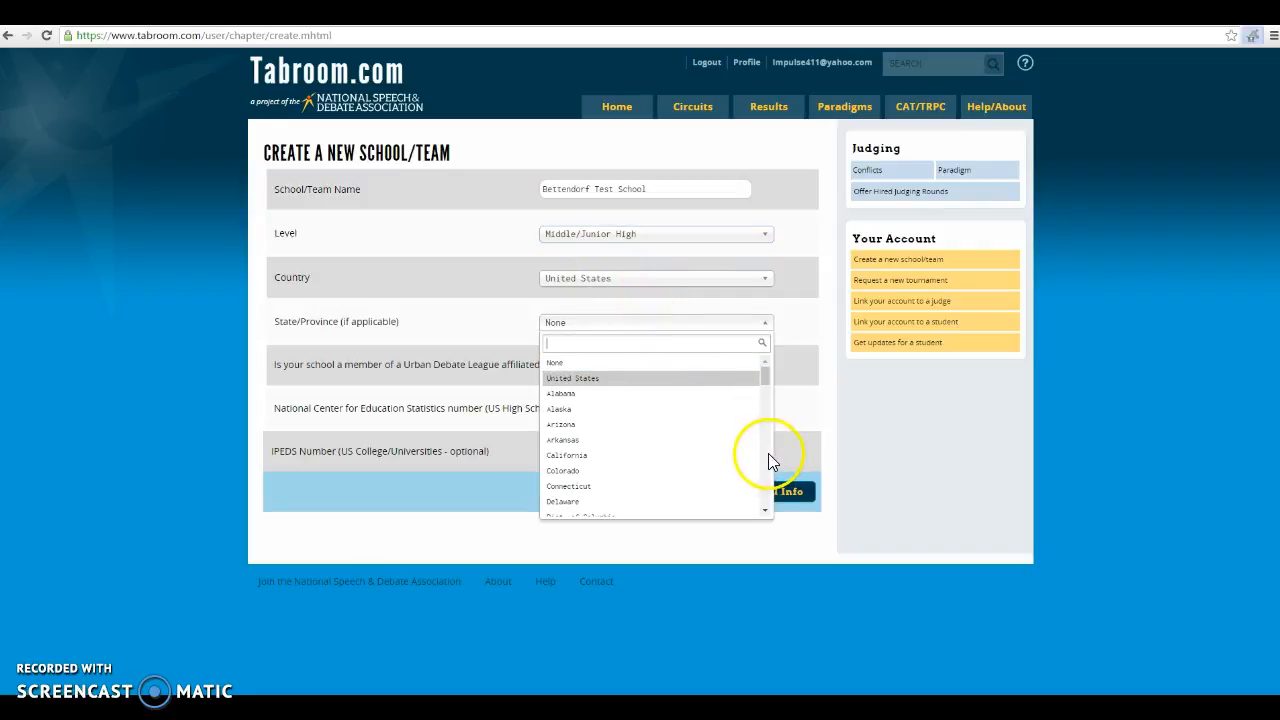
scroll(769, 460, down, 3)
click(680, 485)
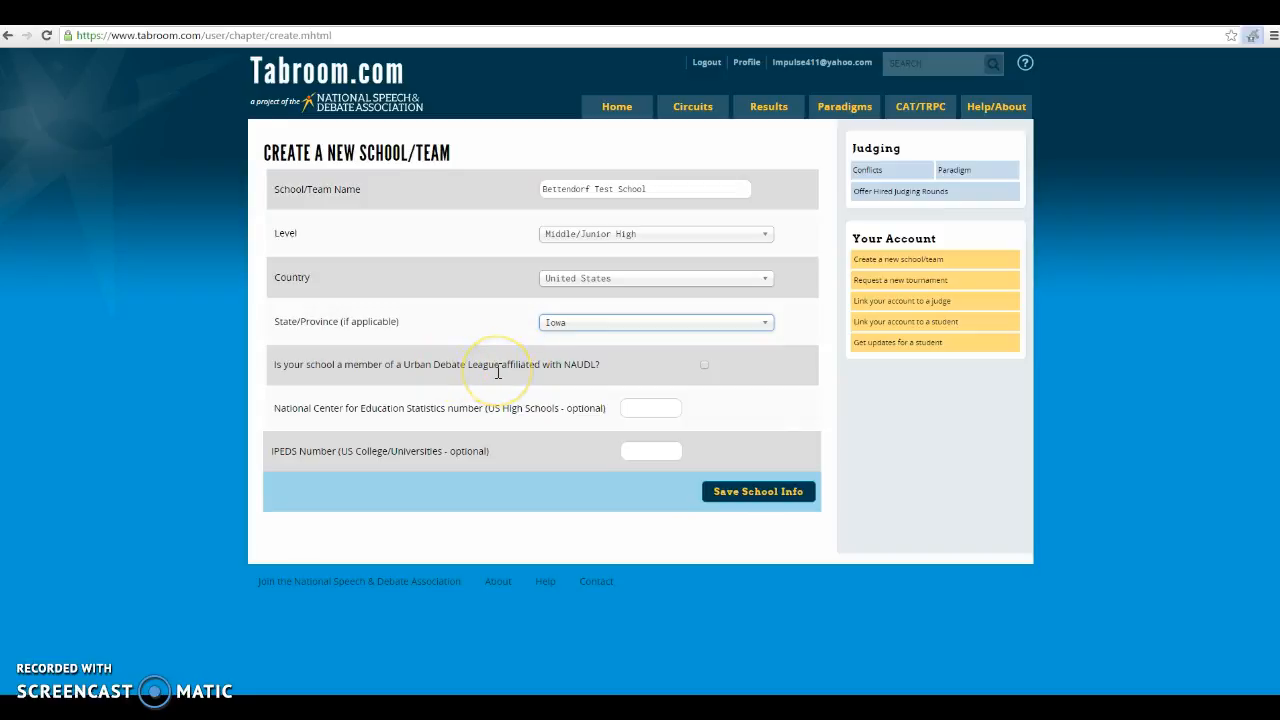
click(486, 413)
click(752, 500)
click(568, 432)
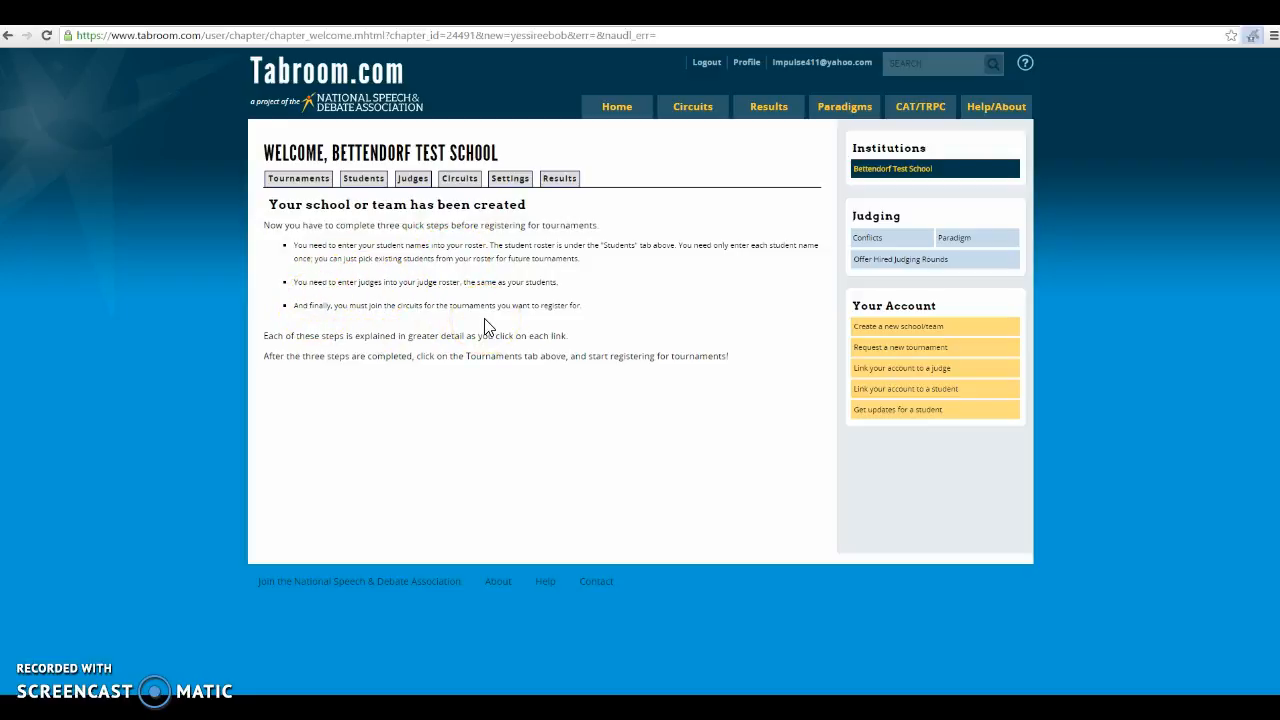
Check the empty student roster, then bring up the Add a new student form
click(366, 183)
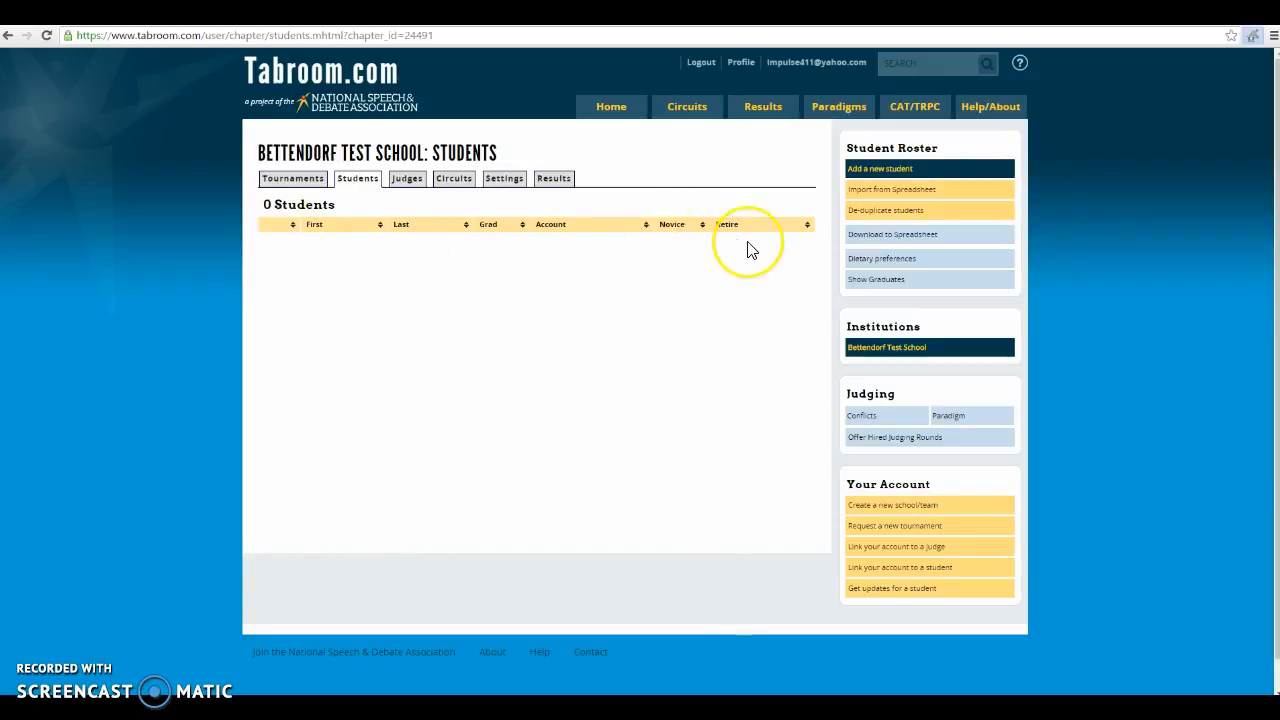
click(893, 172)
Add the first student, graduating 2020, novice, male, and save for another
click(638, 240)
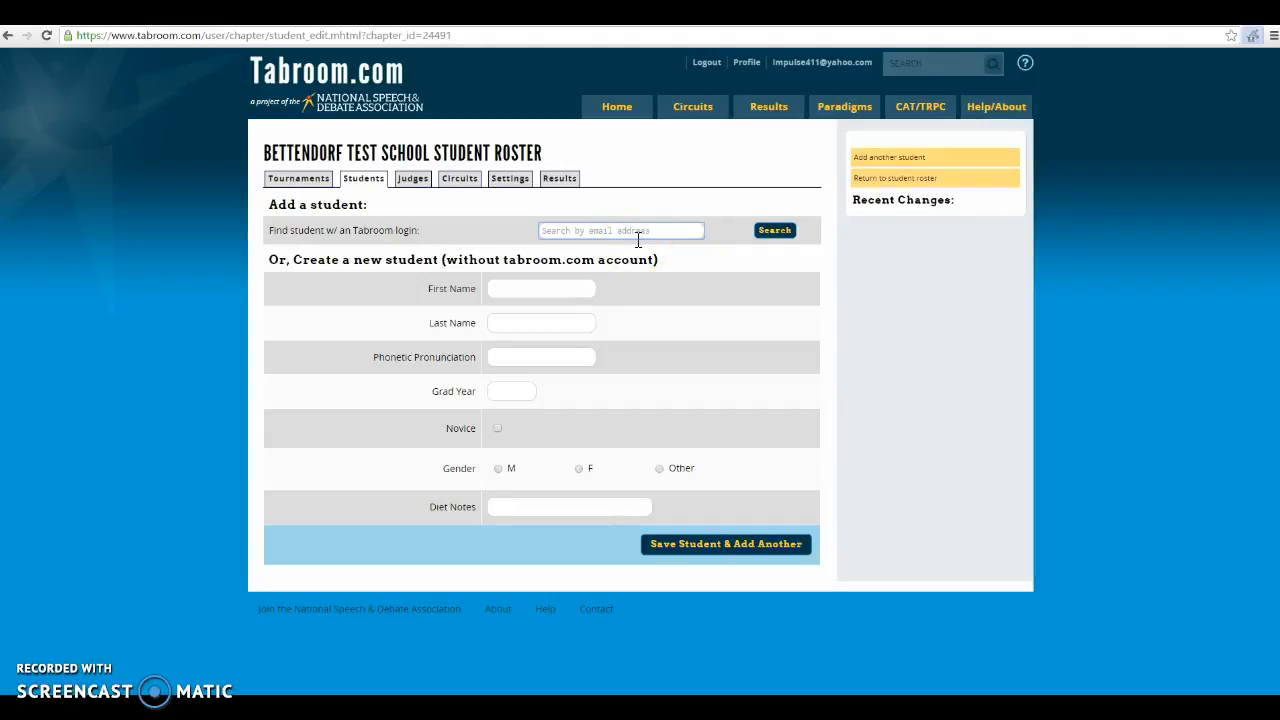
click(584, 251)
click(547, 283)
click(515, 287)
click(515, 287)
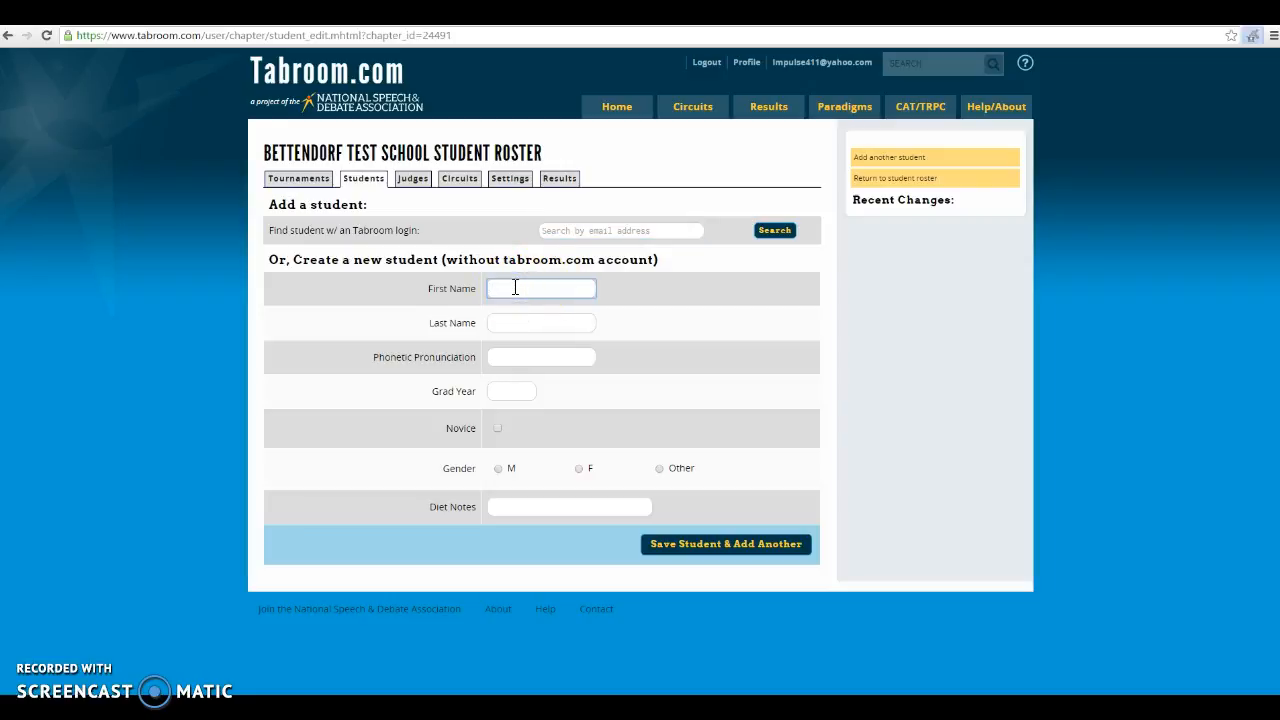
text(George)
key(Tab)
text(Washington)
key(Tab)
key(Tab)
text(2020)
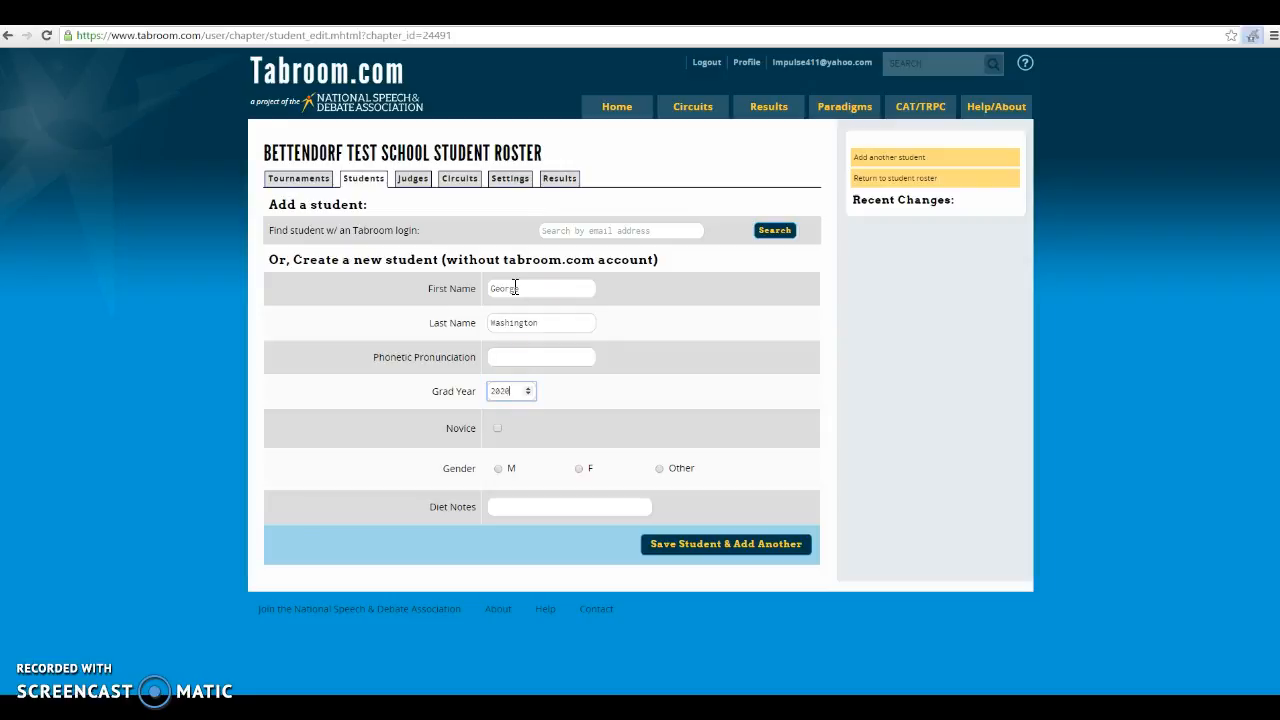
click(497, 429)
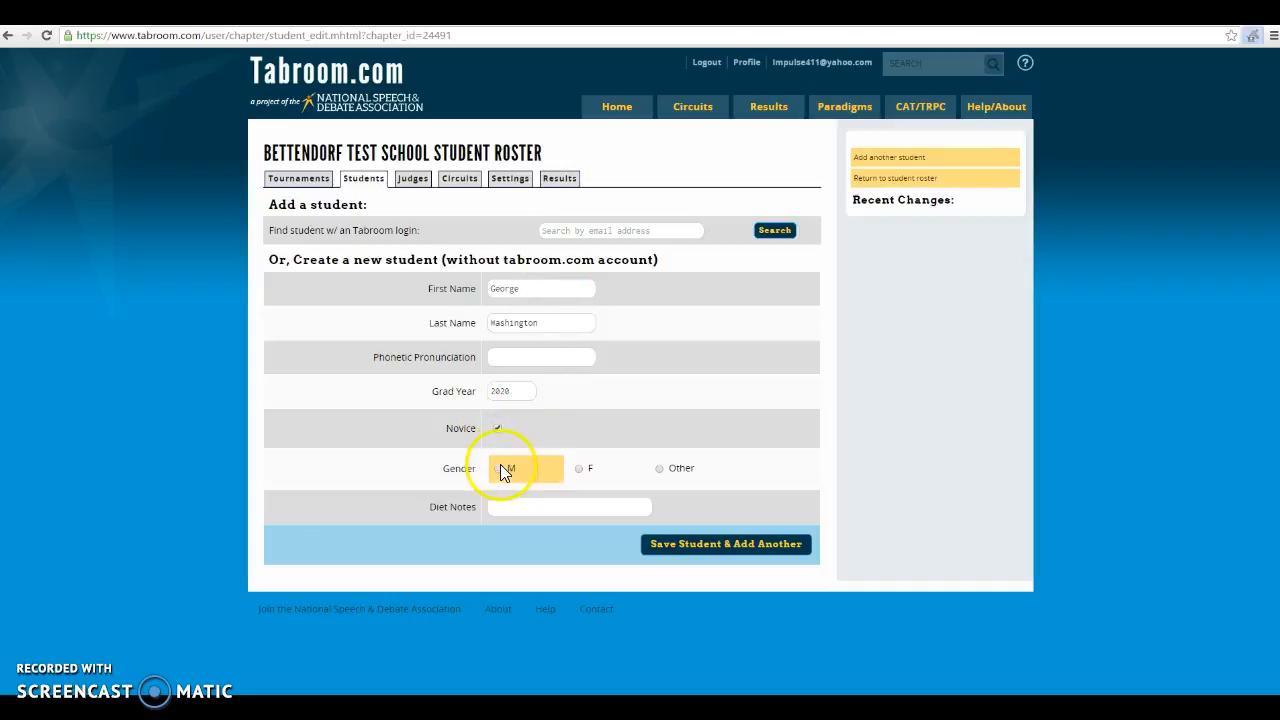
click(499, 469)
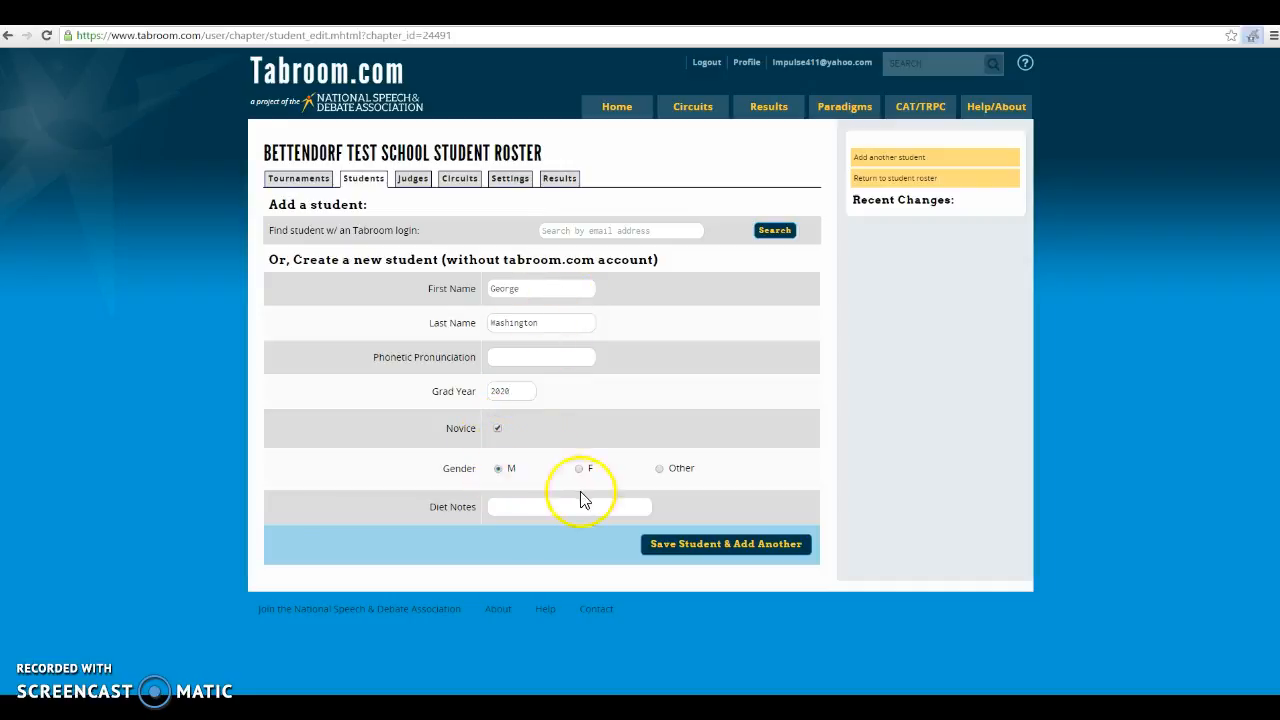
click(724, 552)
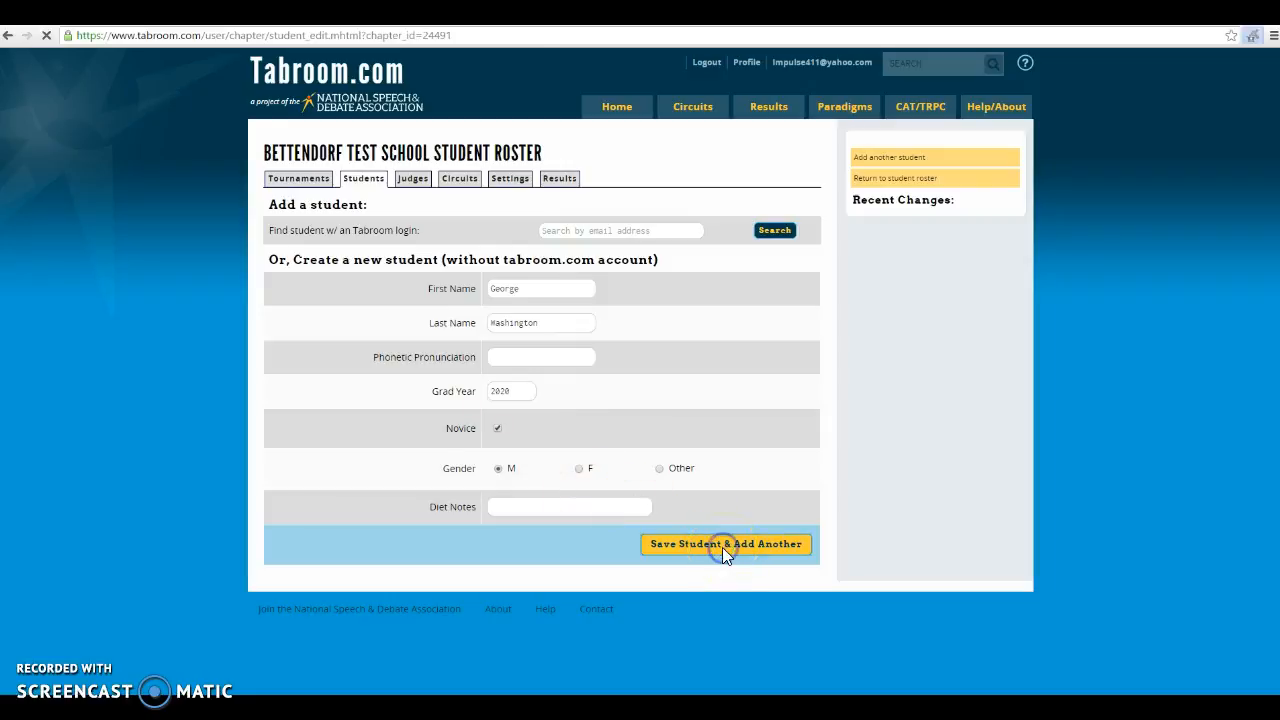
Add a second novice male student and save, then view the student list
click(526, 288)
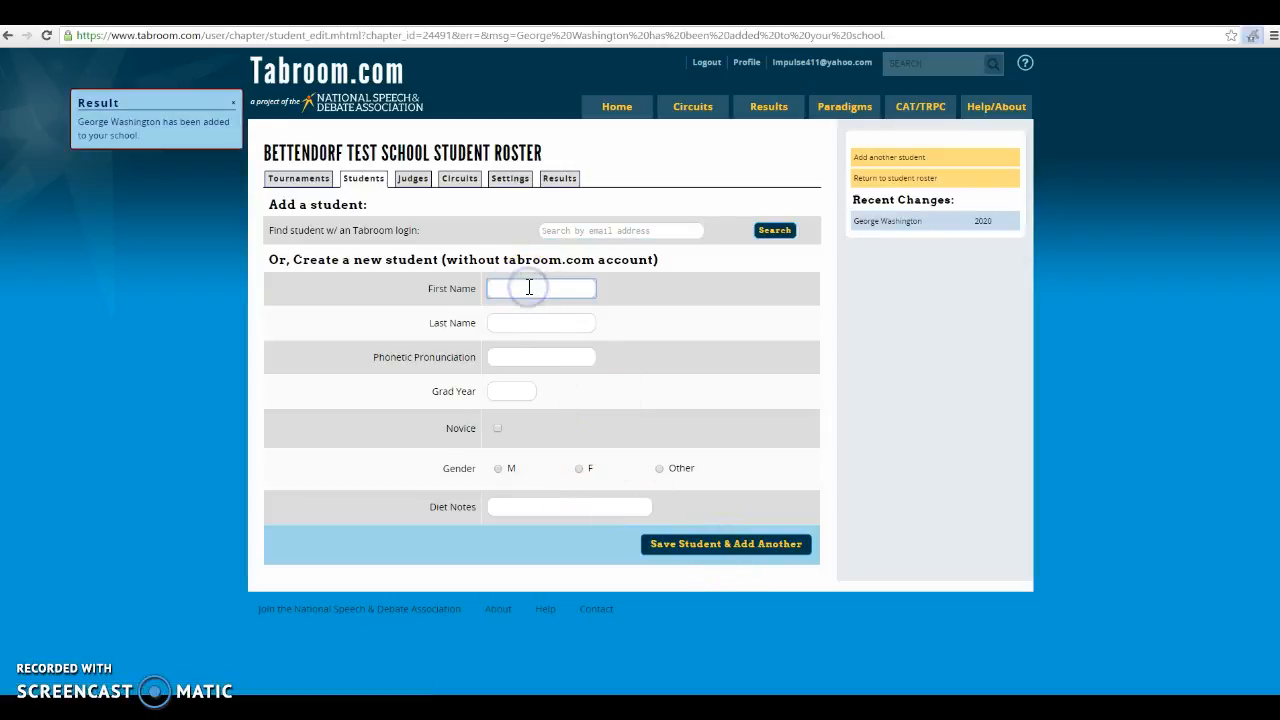
text(Abraham)
key(Tab)
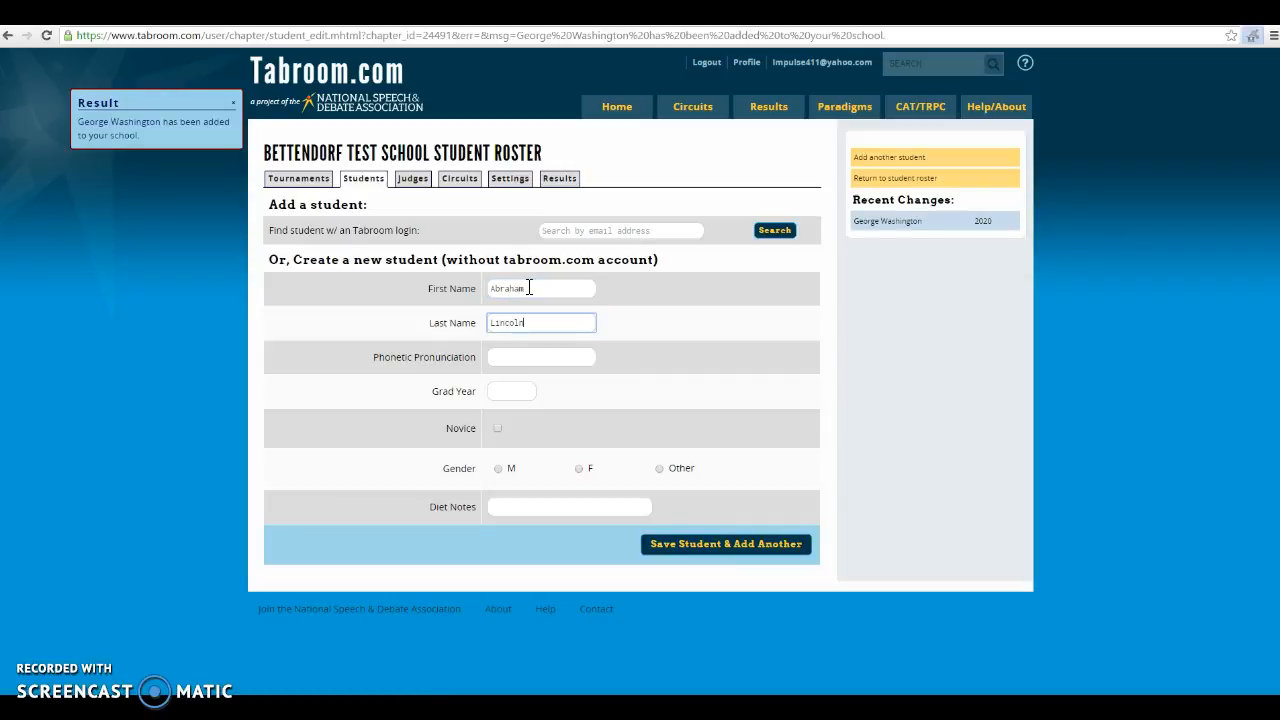
key(Tab)
key(Tab)
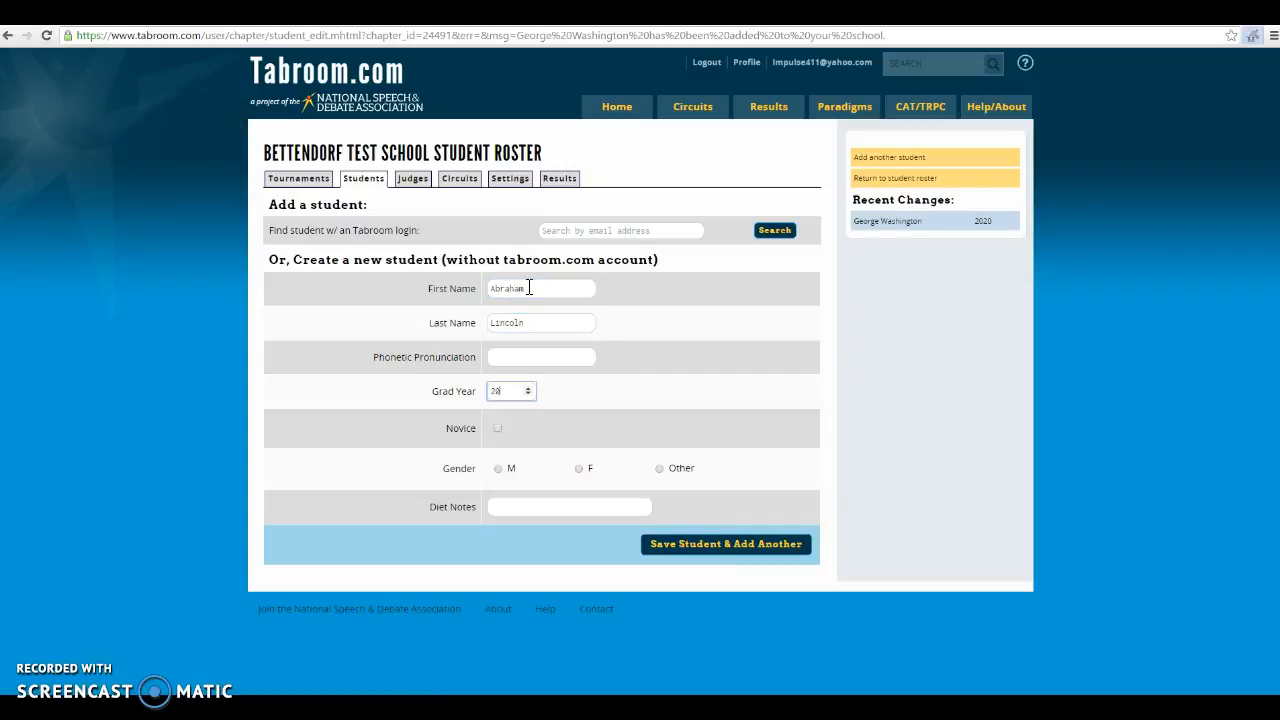
click(501, 428)
click(498, 468)
click(718, 548)
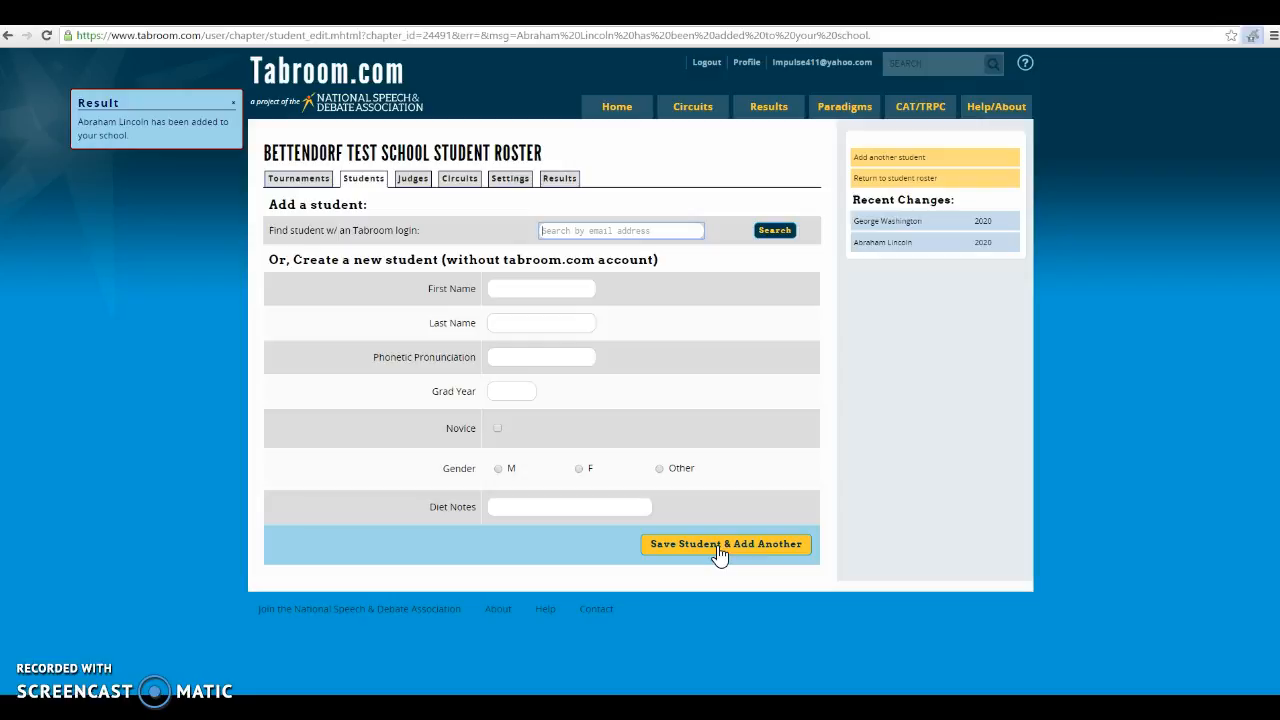
click(487, 290)
click(363, 178)
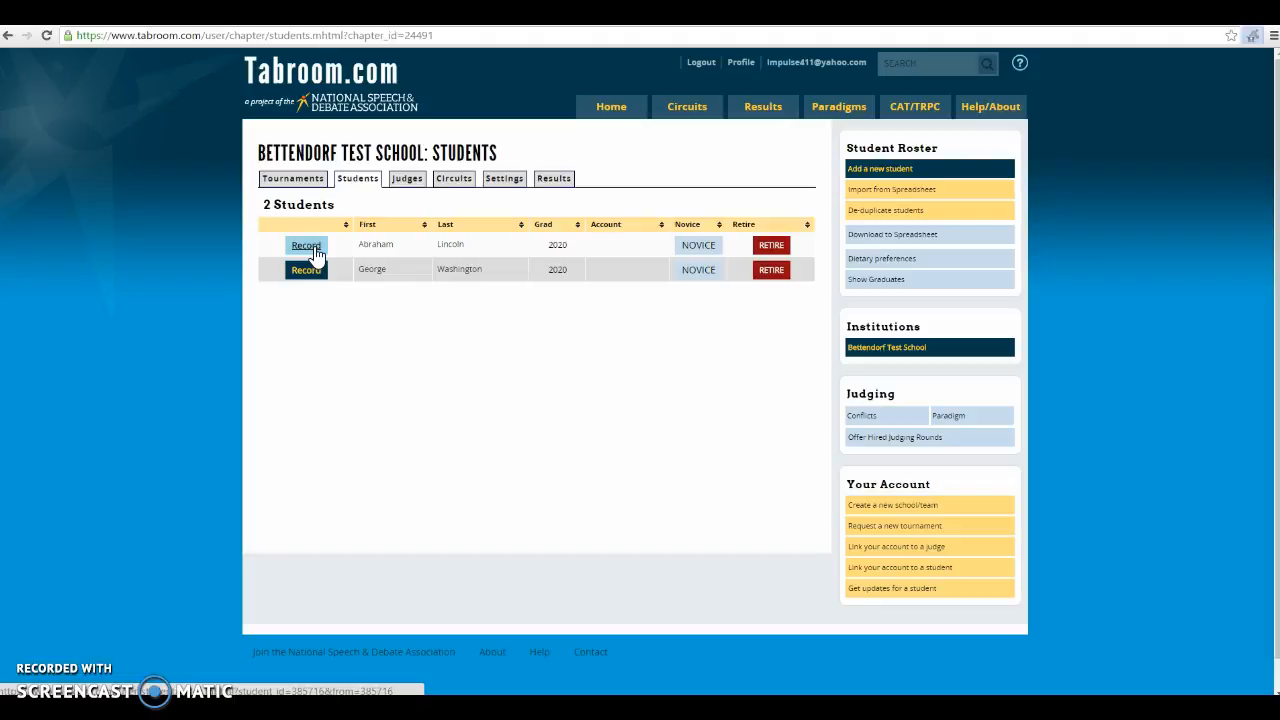
After reviewing the two listed students, switch to the Judges roster's Create new Judge form
click(400, 183)
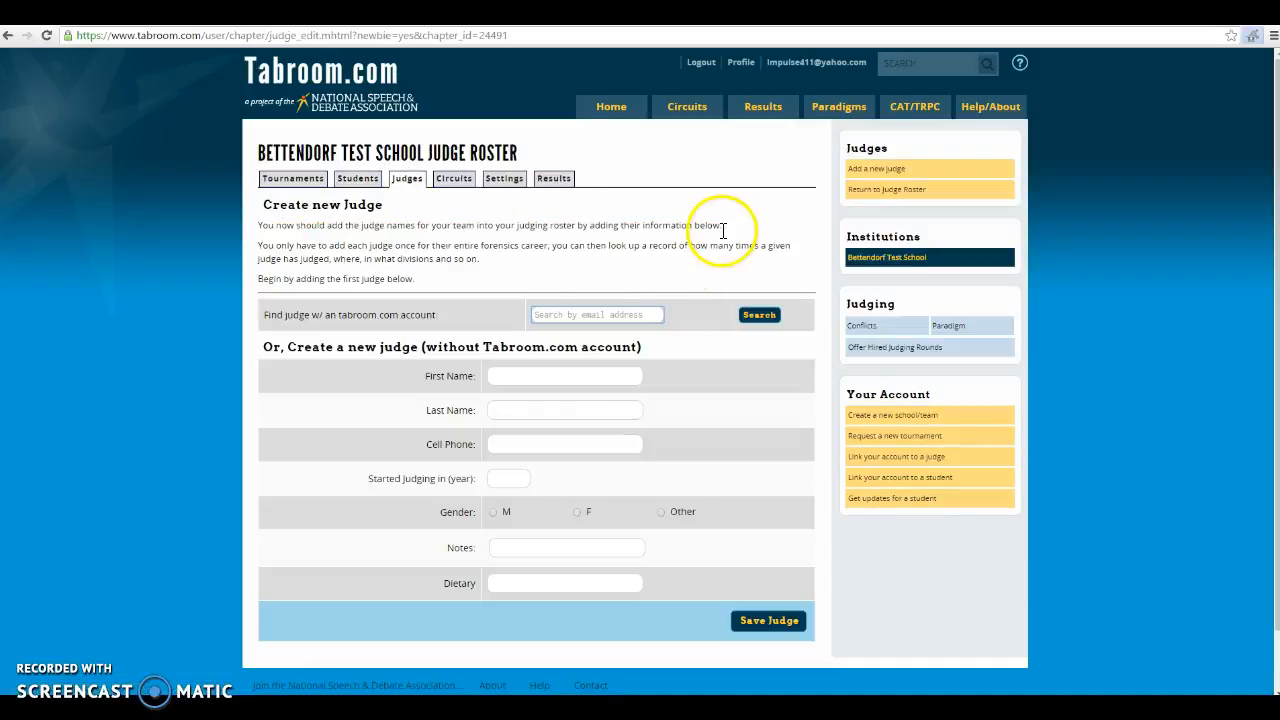
Save a male judge who started judging in 2016, then go to the Circuits page
click(534, 314)
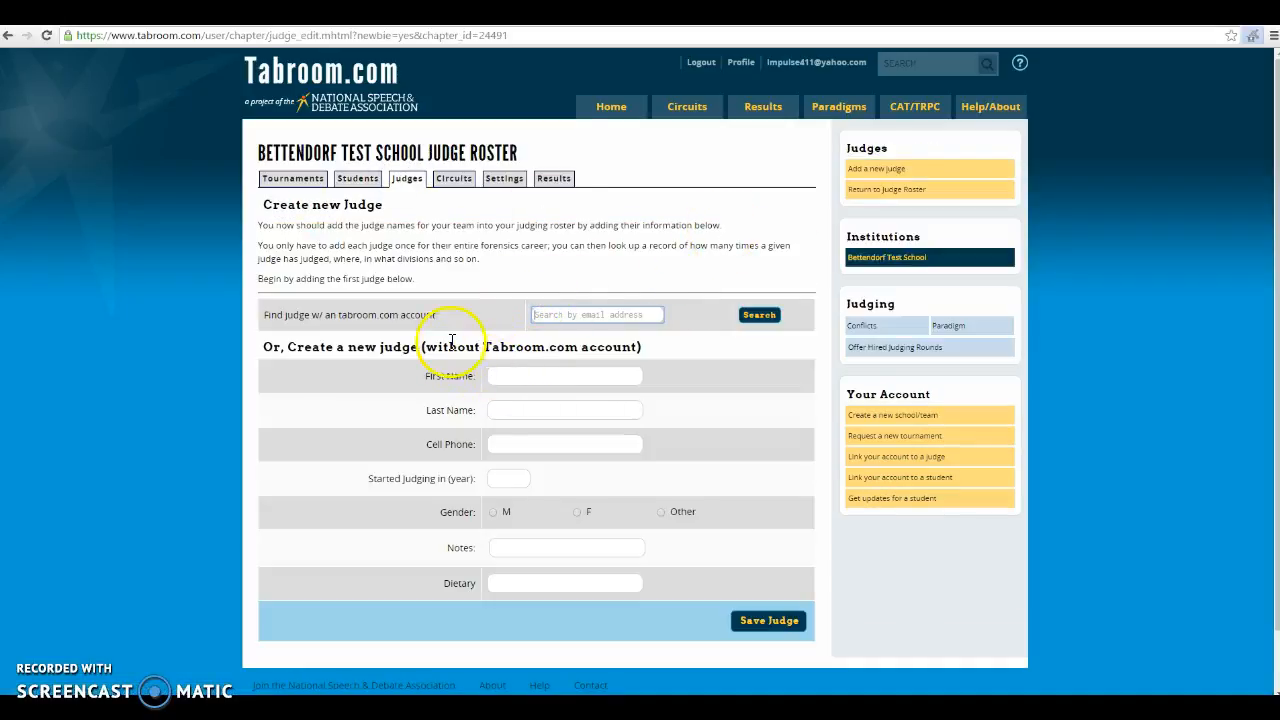
click(553, 371)
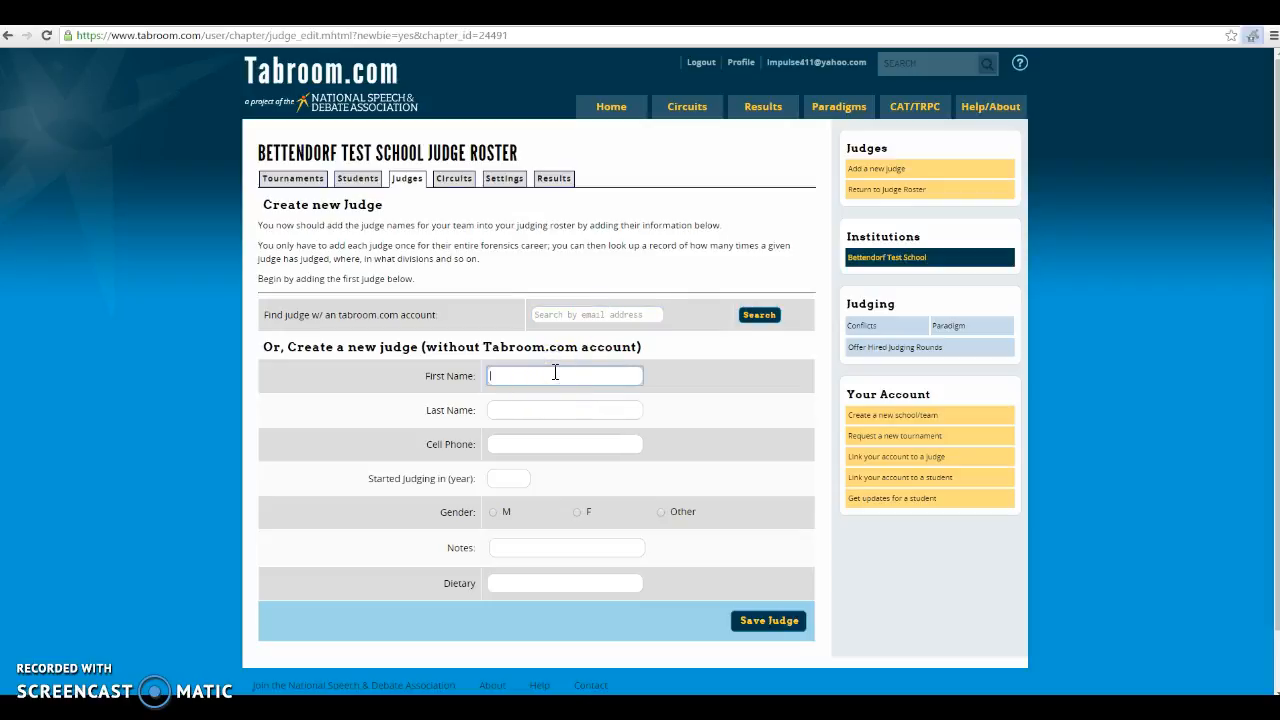
key(Tab)
text(N)
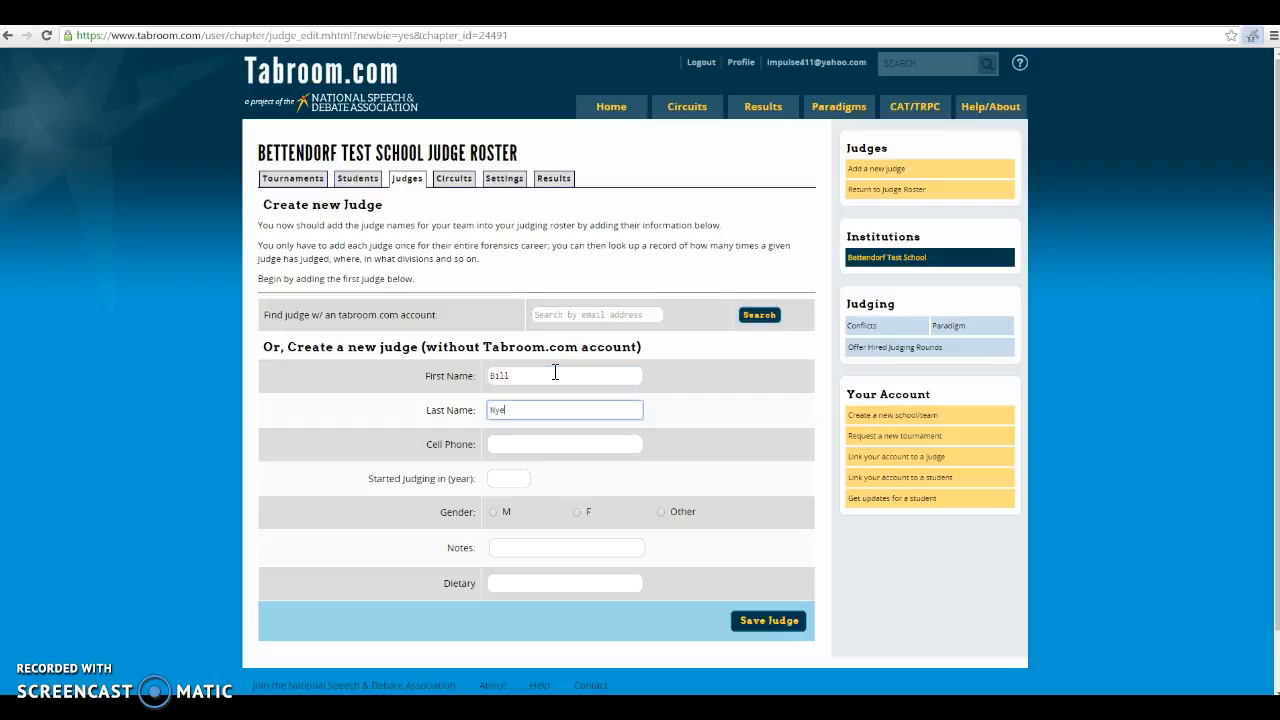
click(506, 477)
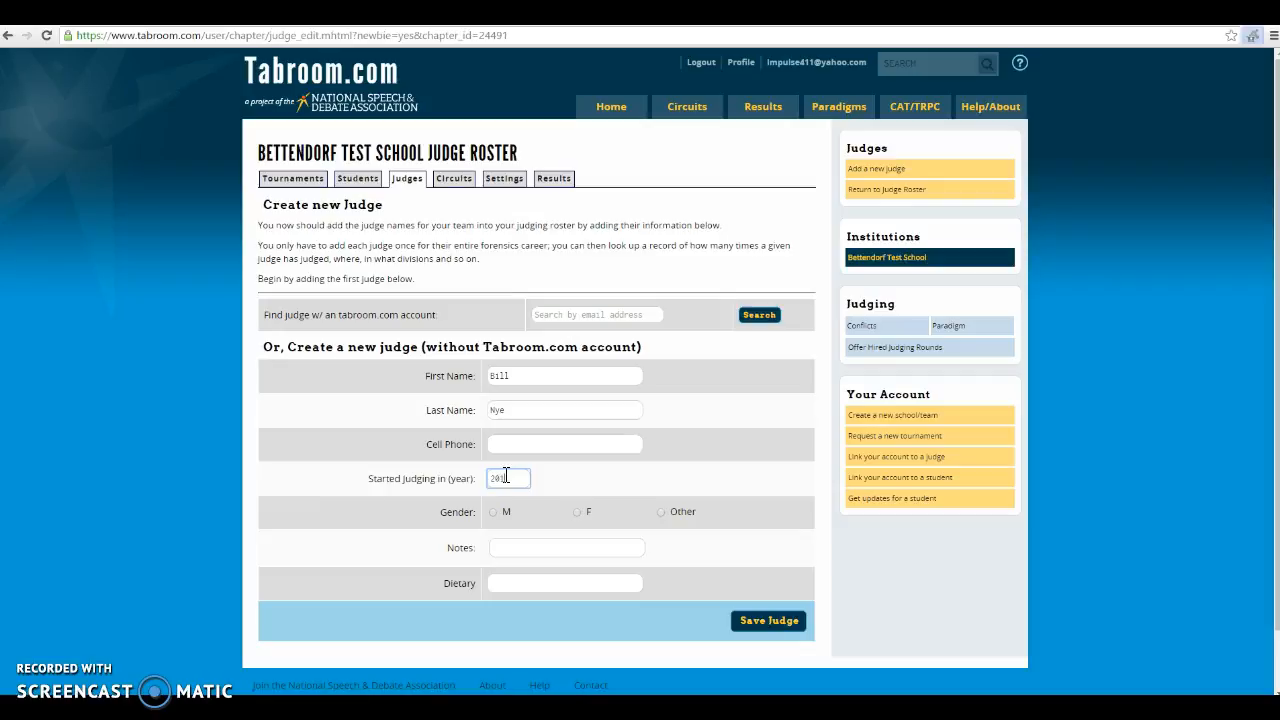
click(498, 519)
click(776, 635)
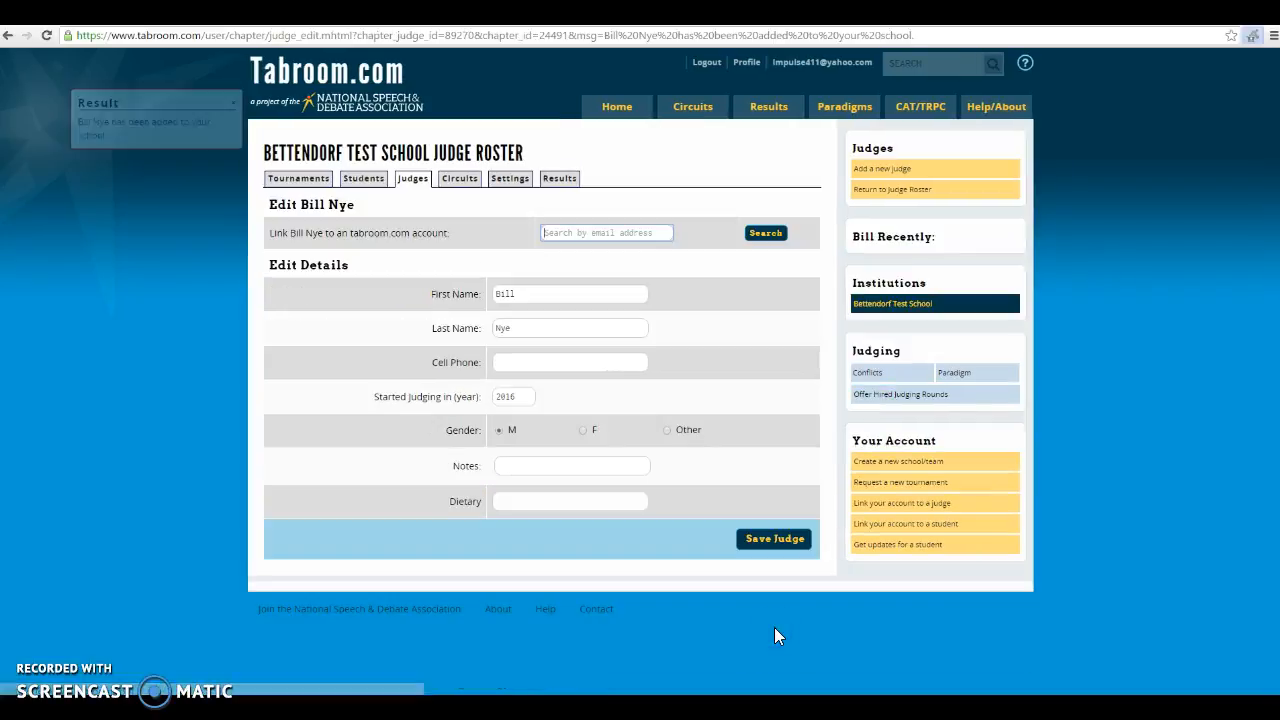
click(414, 179)
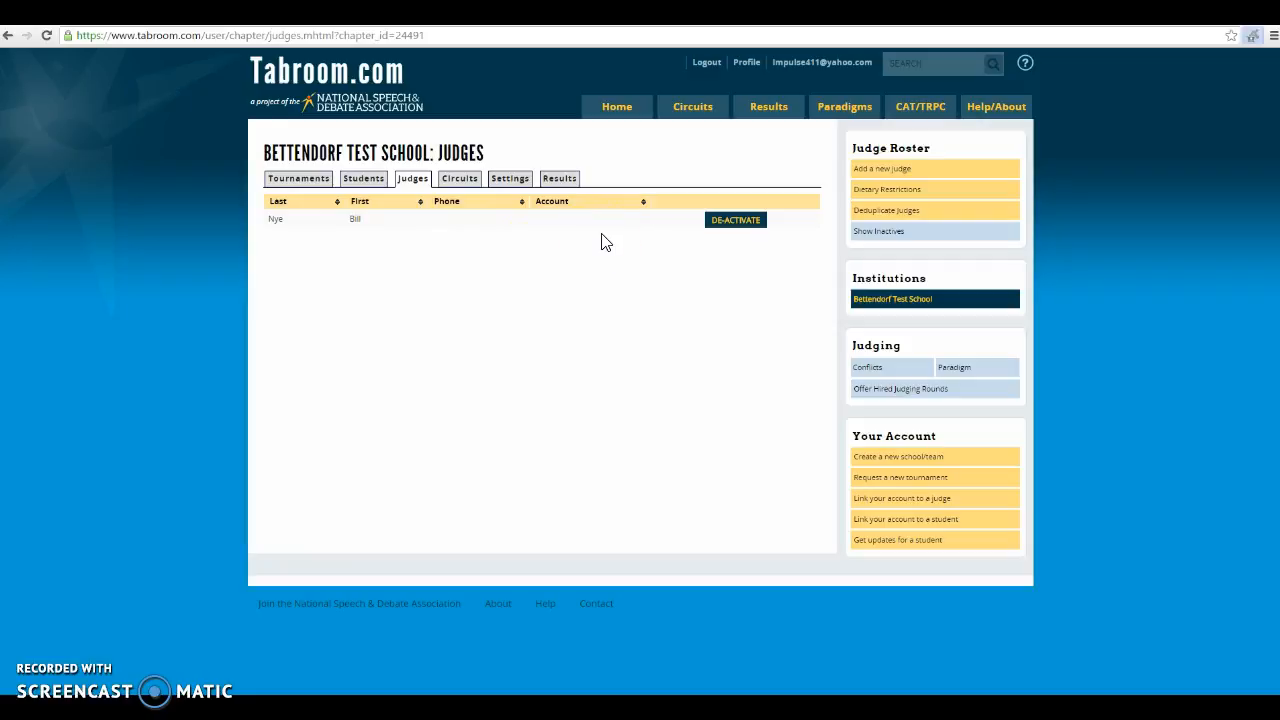
click(462, 186)
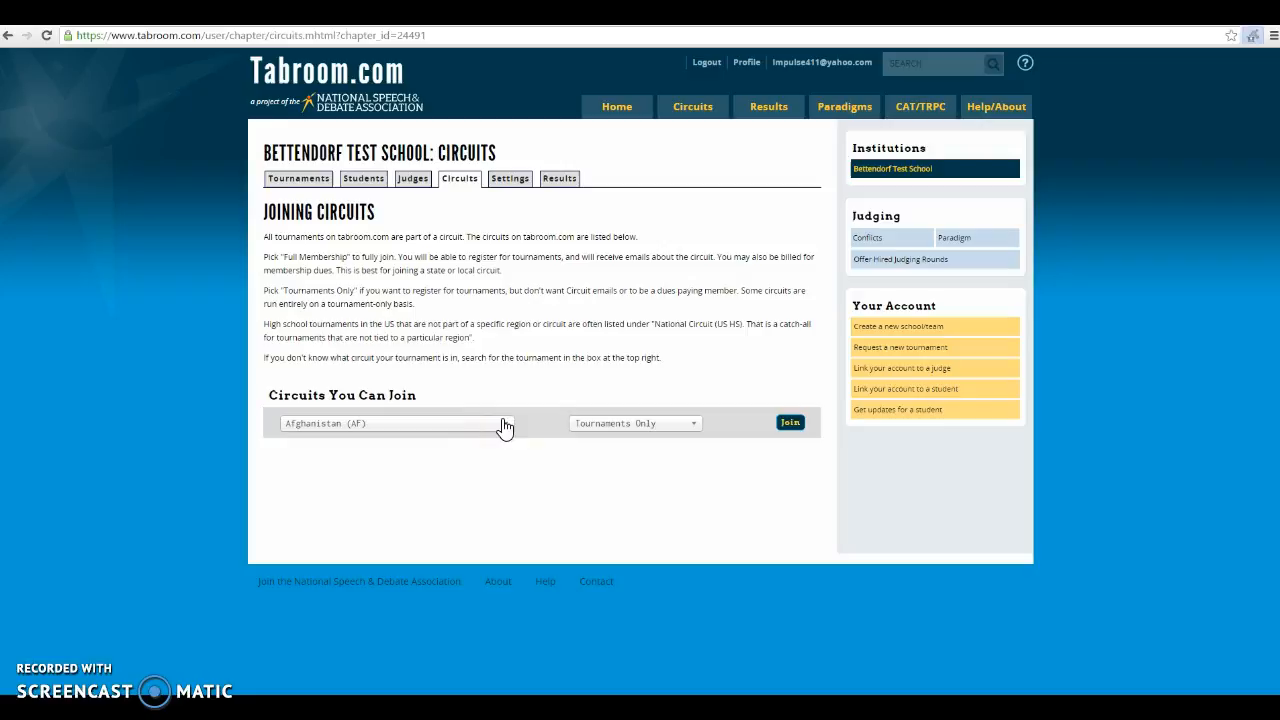
Join National Circuit (US HS) (US) with Tournaments Only membership
click(505, 425)
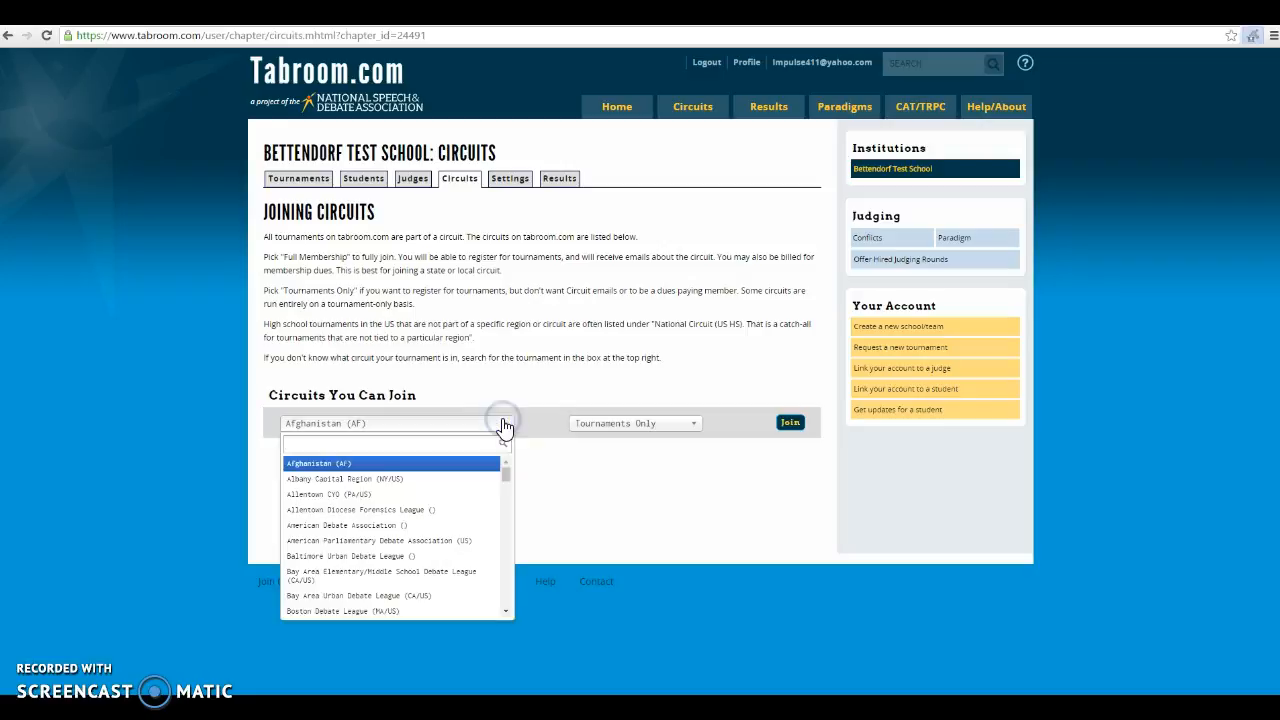
click(514, 540)
scroll(507, 590, down, 5)
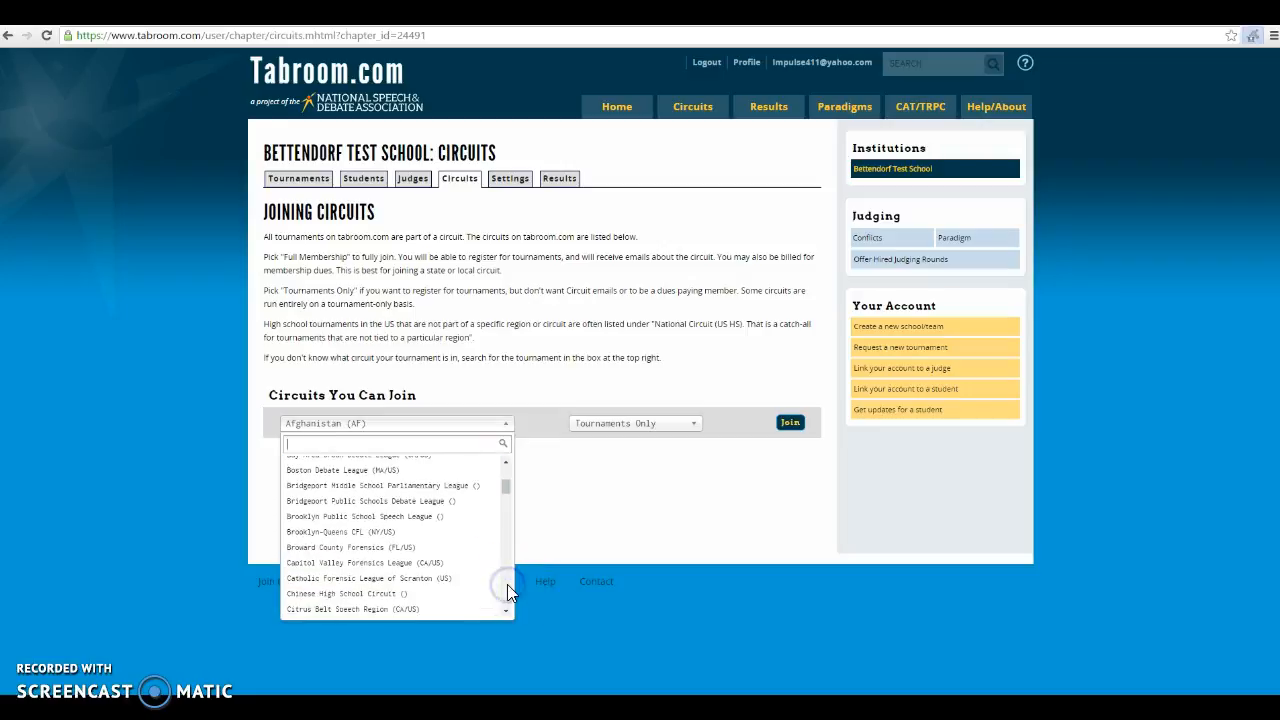
scroll(507, 590, down, 10)
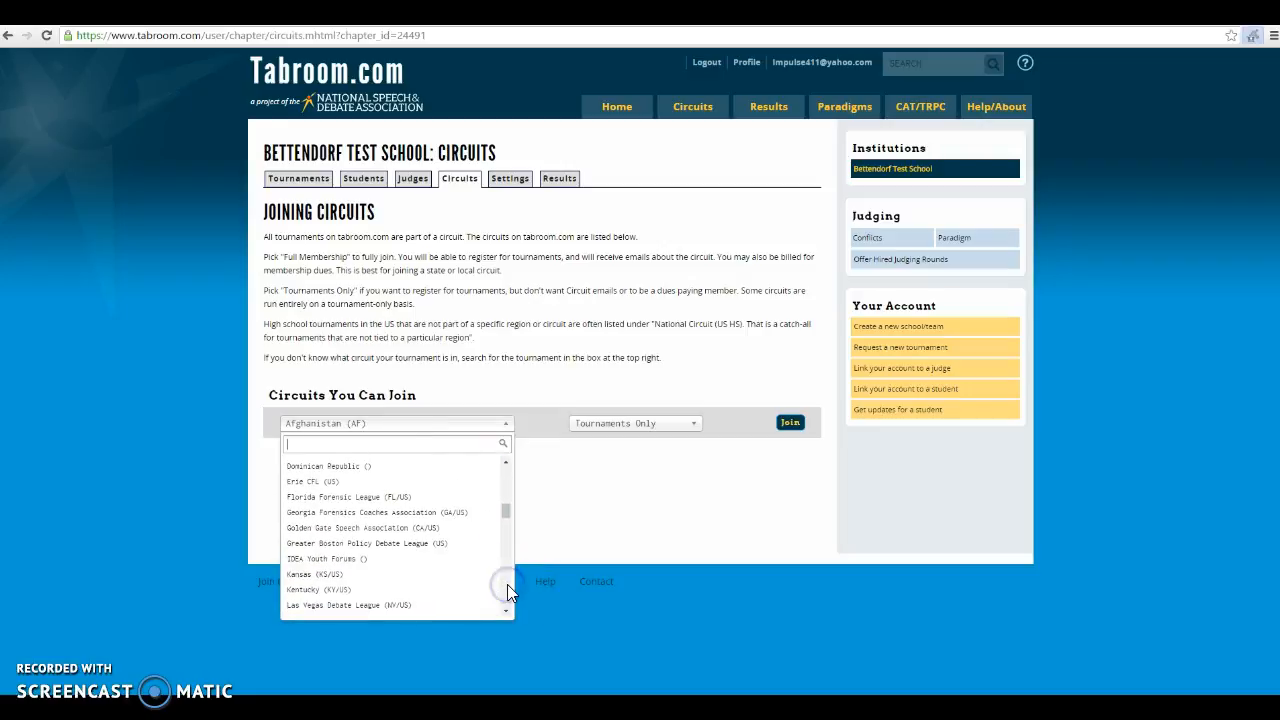
scroll(507, 588, down, 3)
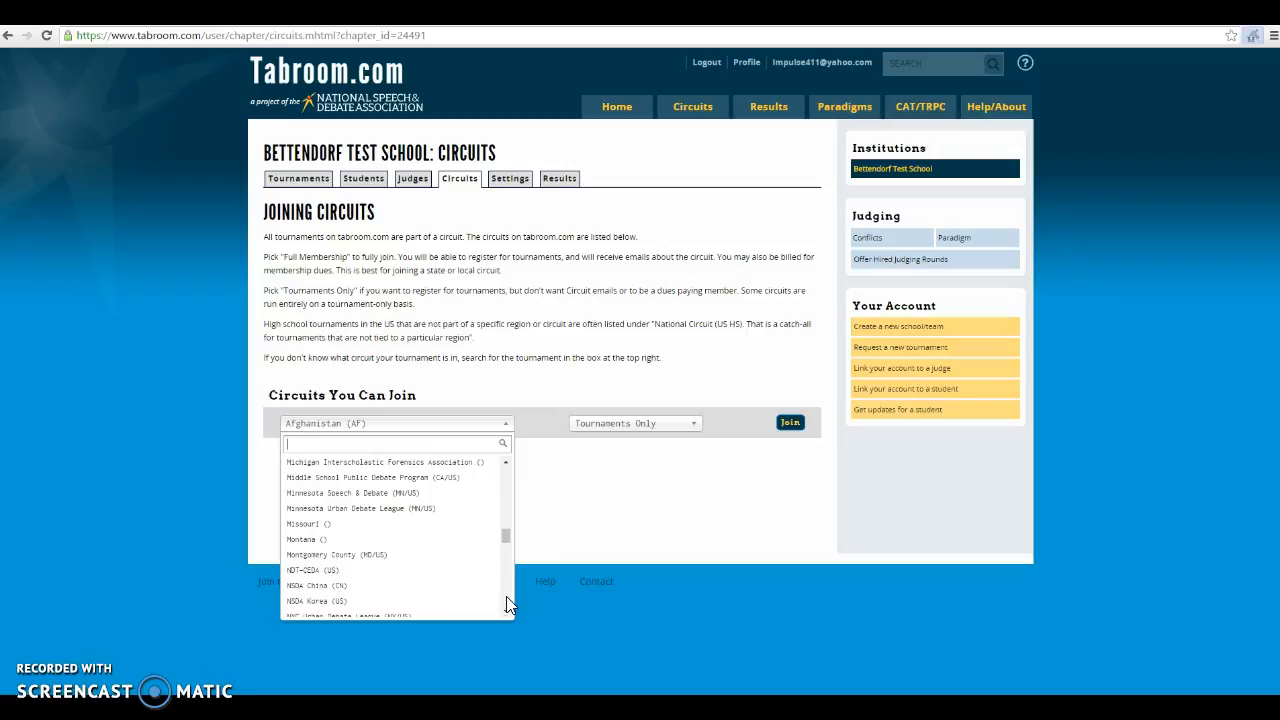
click(506, 614)
click(506, 614)
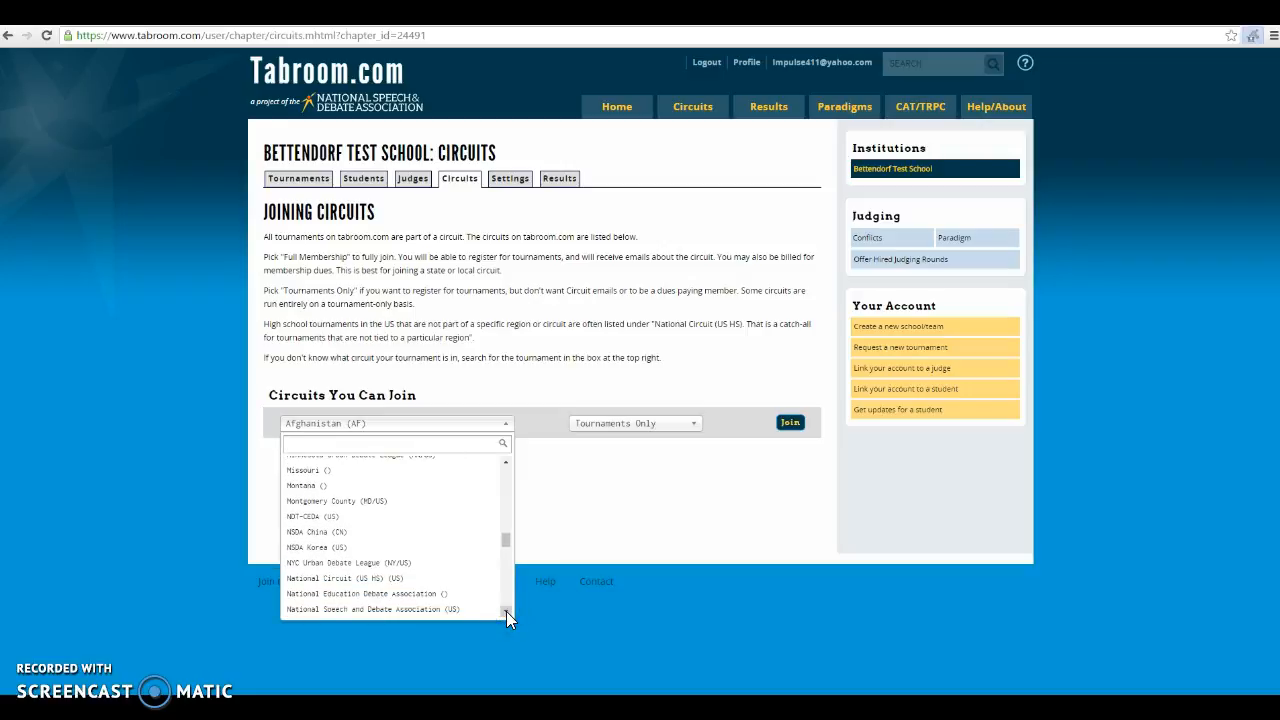
click(437, 579)
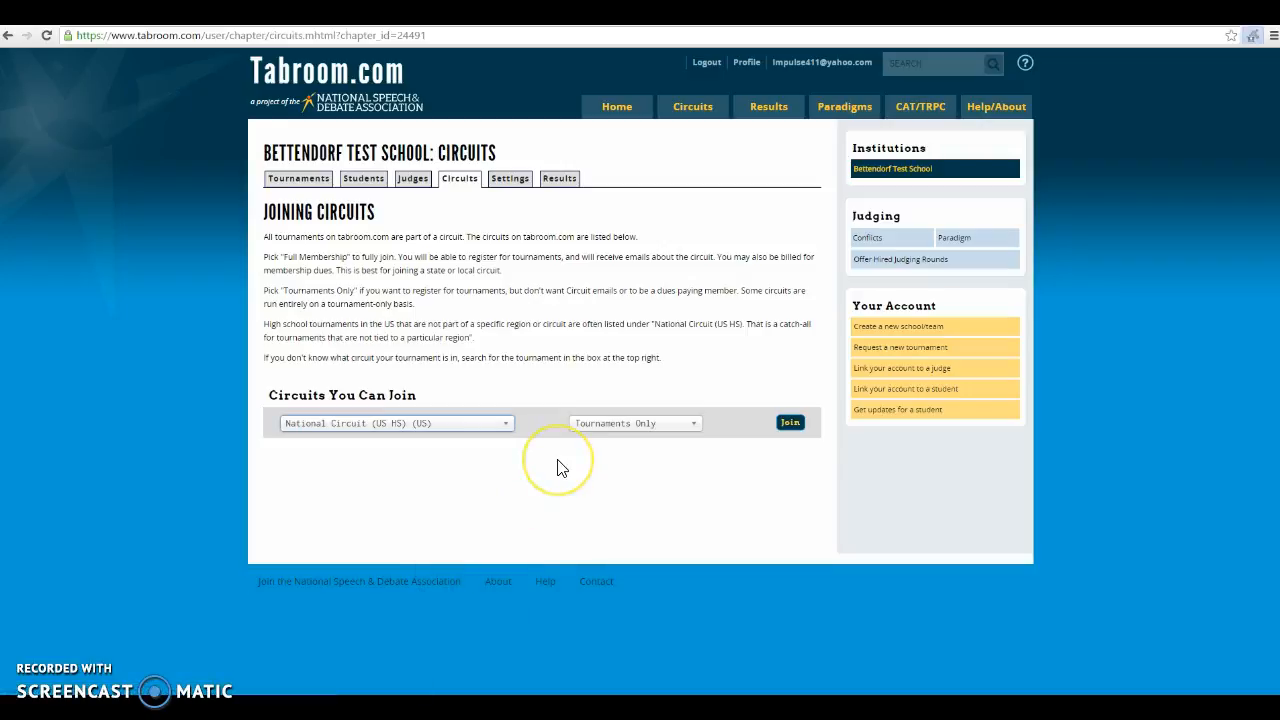
click(790, 425)
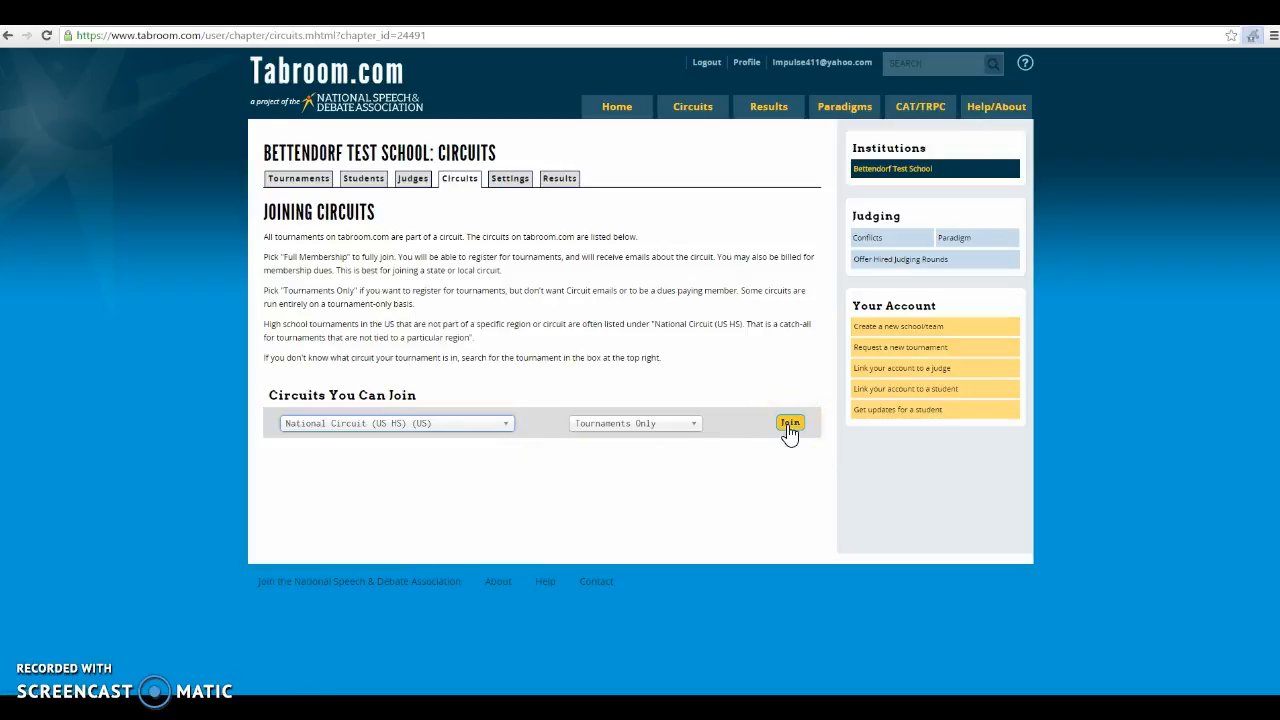
click(790, 425)
click(557, 340)
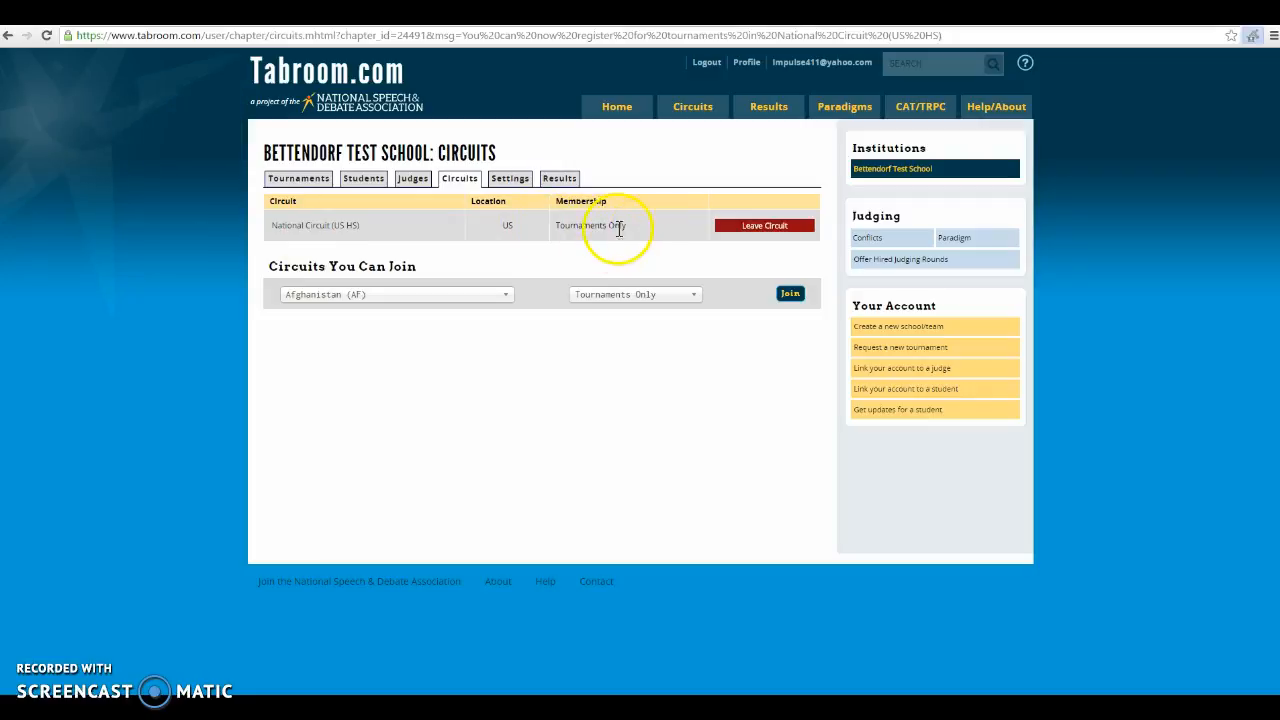
Review the student and judge lists, then return to the circuit memberships
click(358, 186)
click(398, 186)
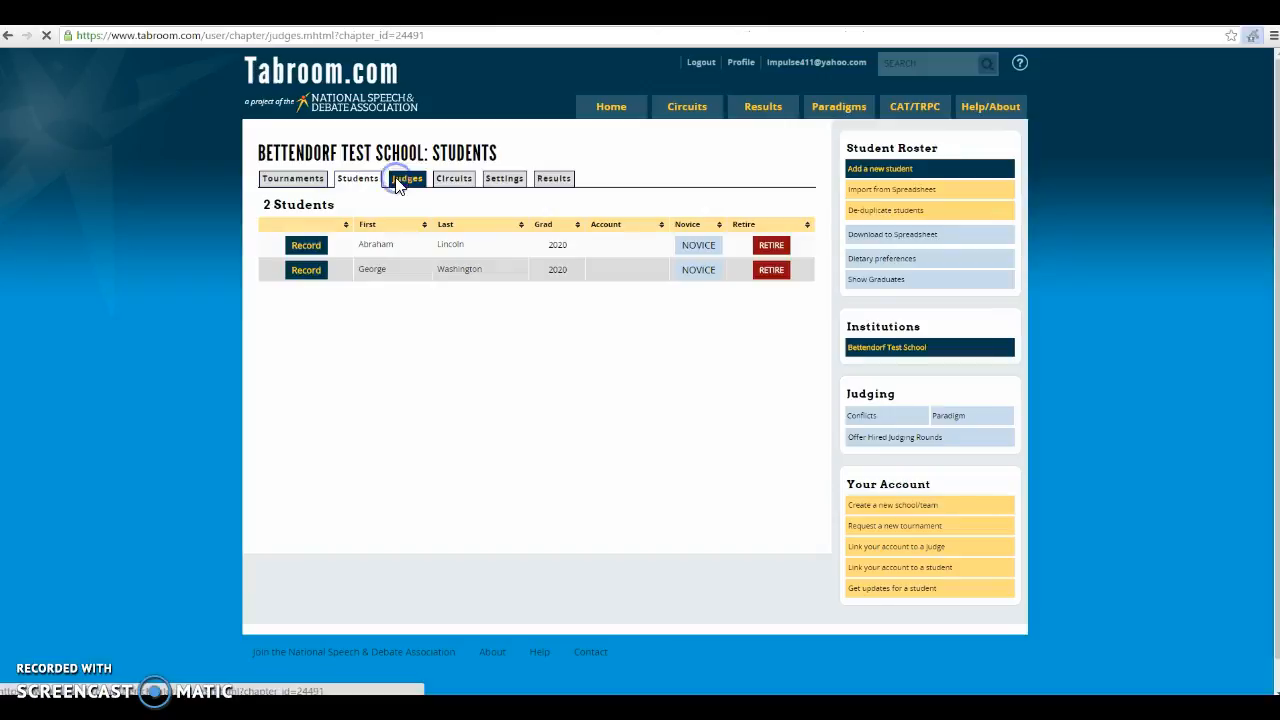
click(453, 184)
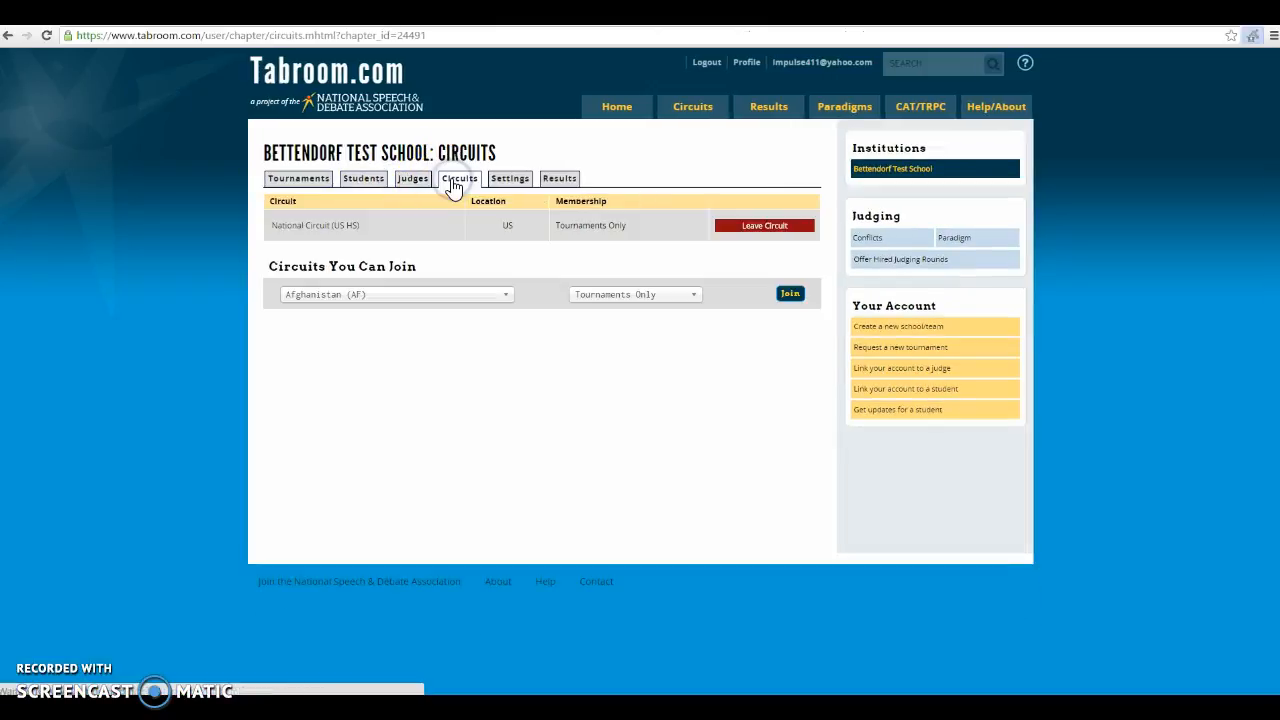
Browse the Tournaments tab's list of events open for registration, mostly NatCir through August
click(305, 188)
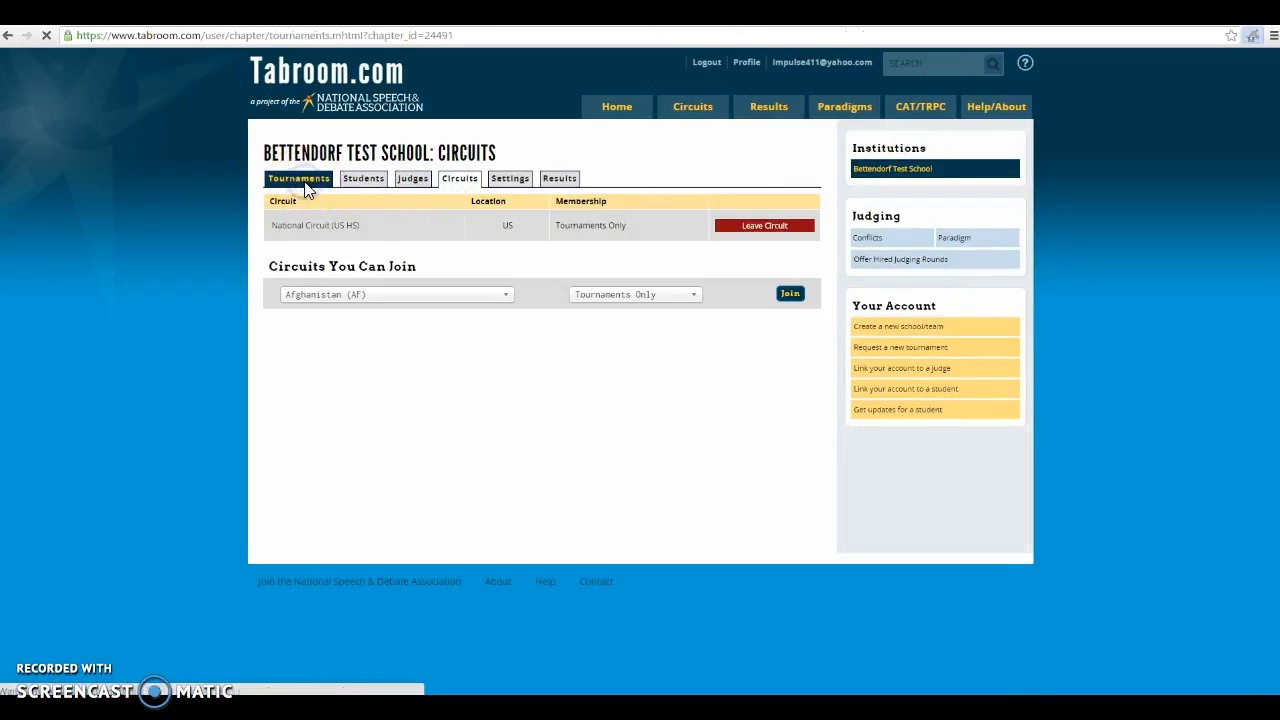
click(205, 313)
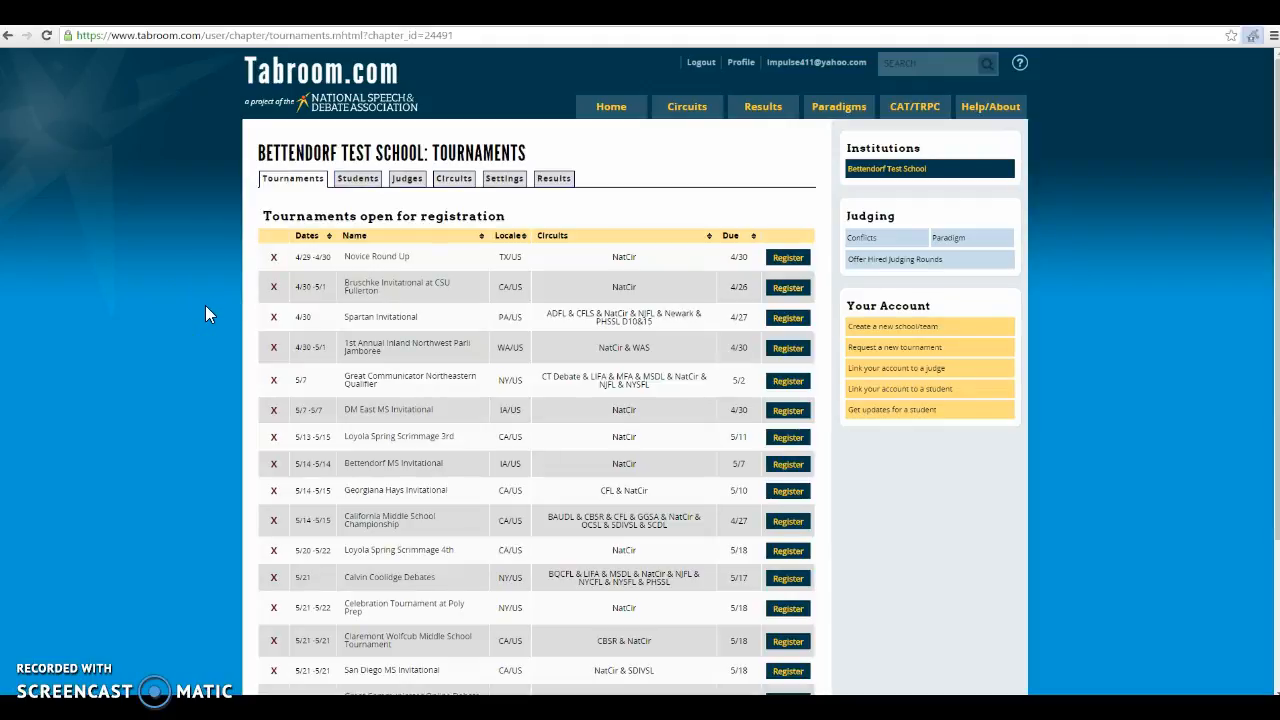
scroll(205, 306, down, 3)
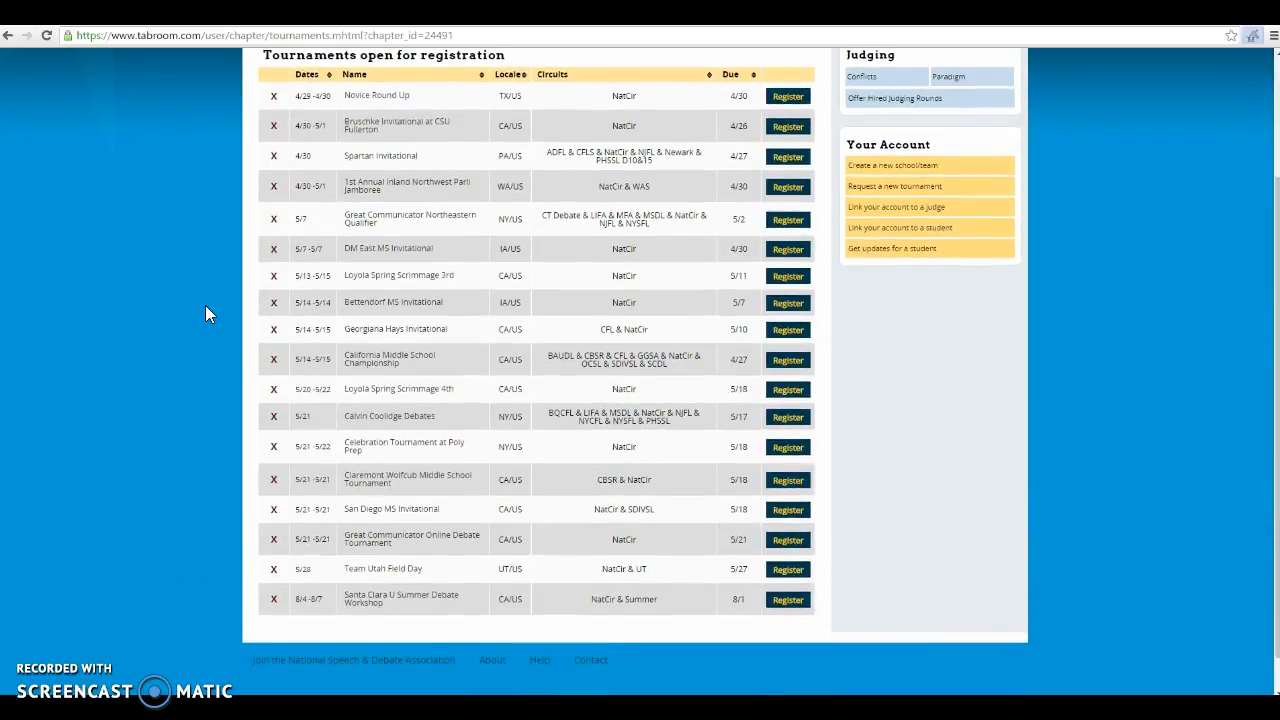
scroll(205, 307, up, 3)
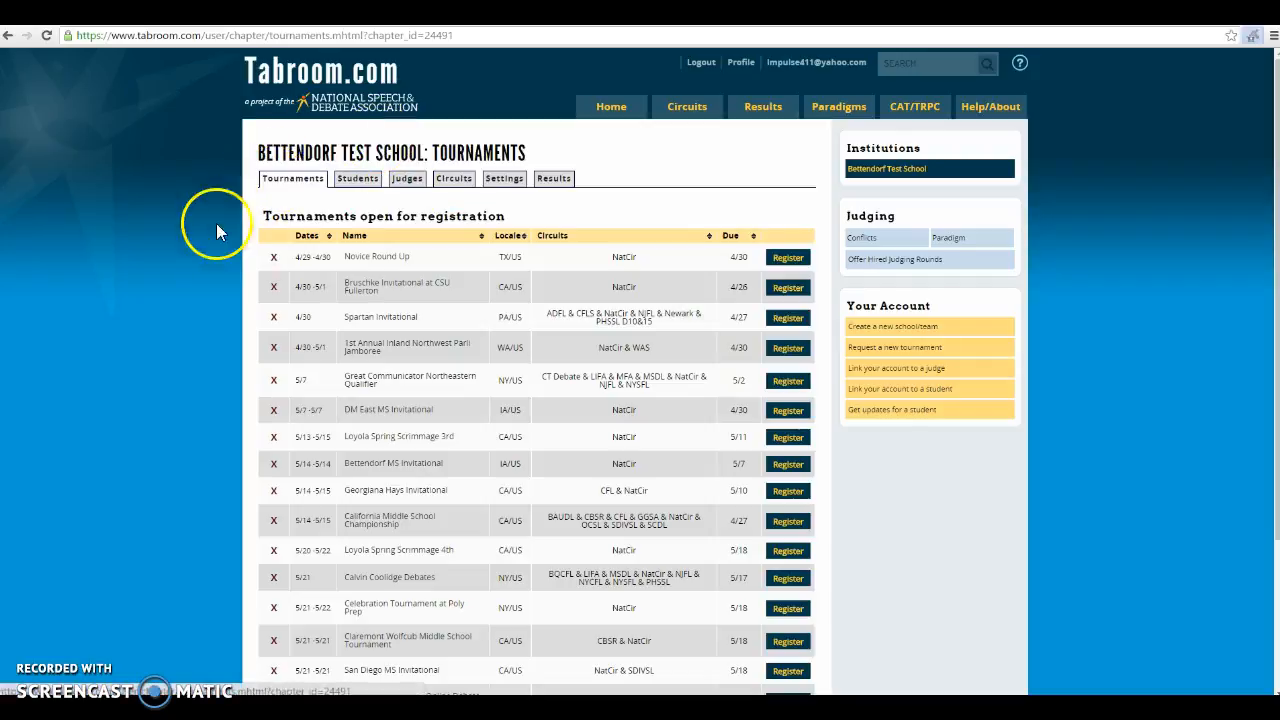
scroll(212, 236, down, 2)
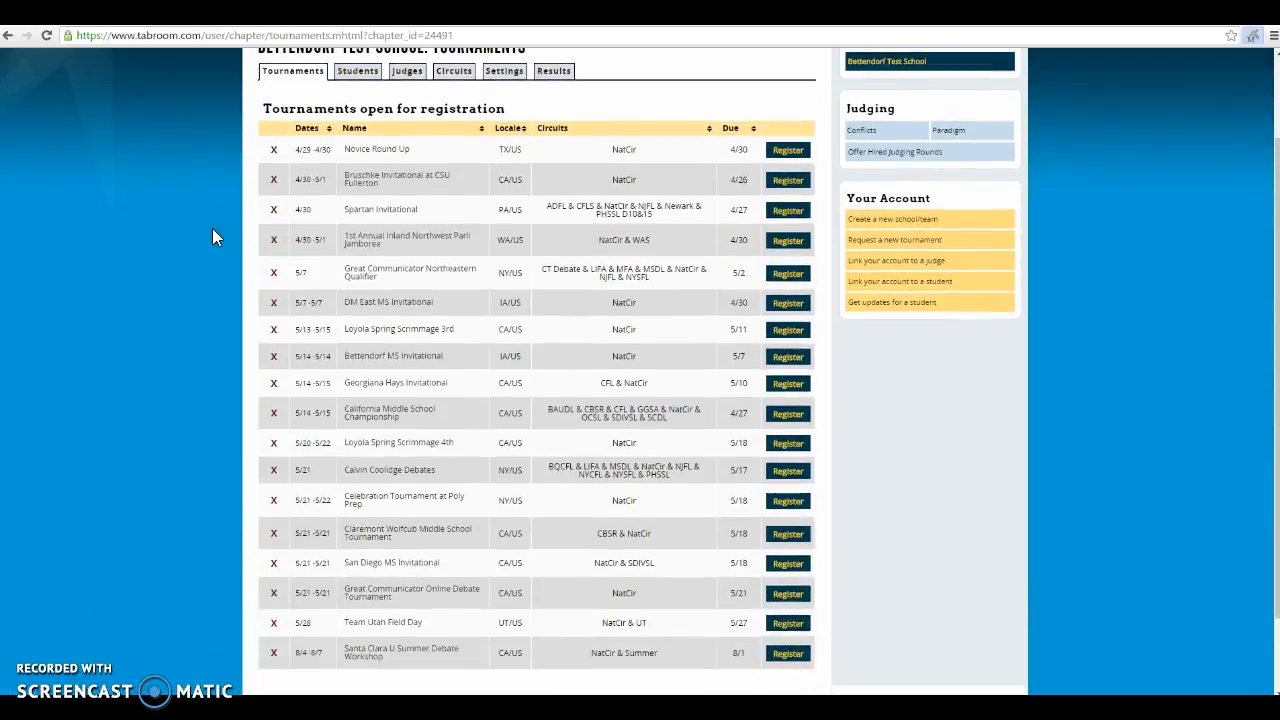